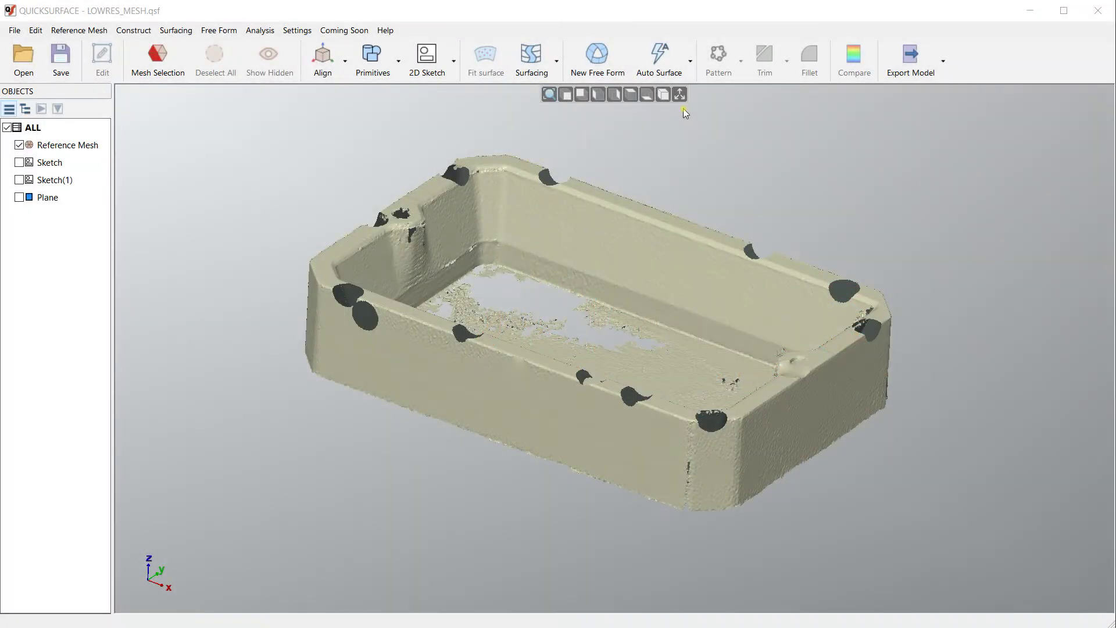
Activate QuickSurface and orbit the tray mesh to look down into it
left_click(741, 22)
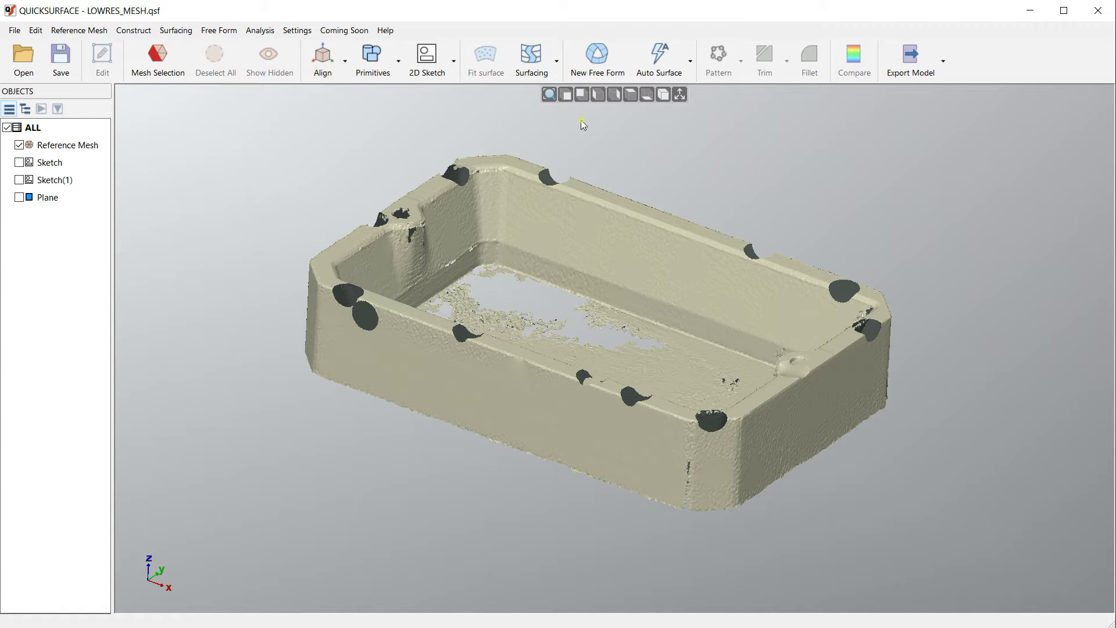
left_click(555, 60)
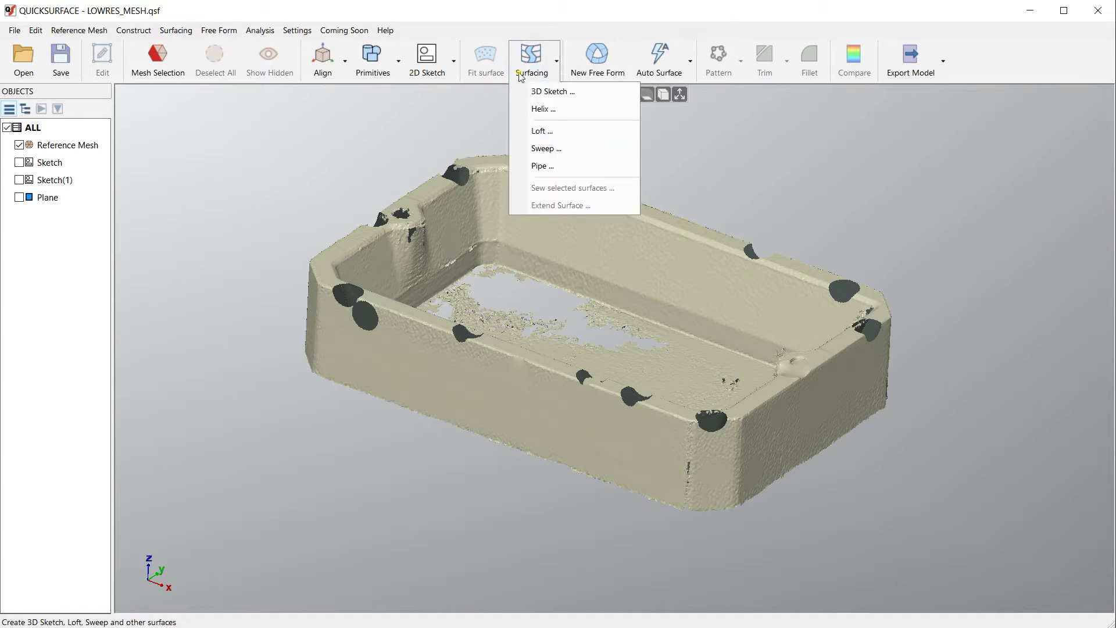
left_click(542, 15)
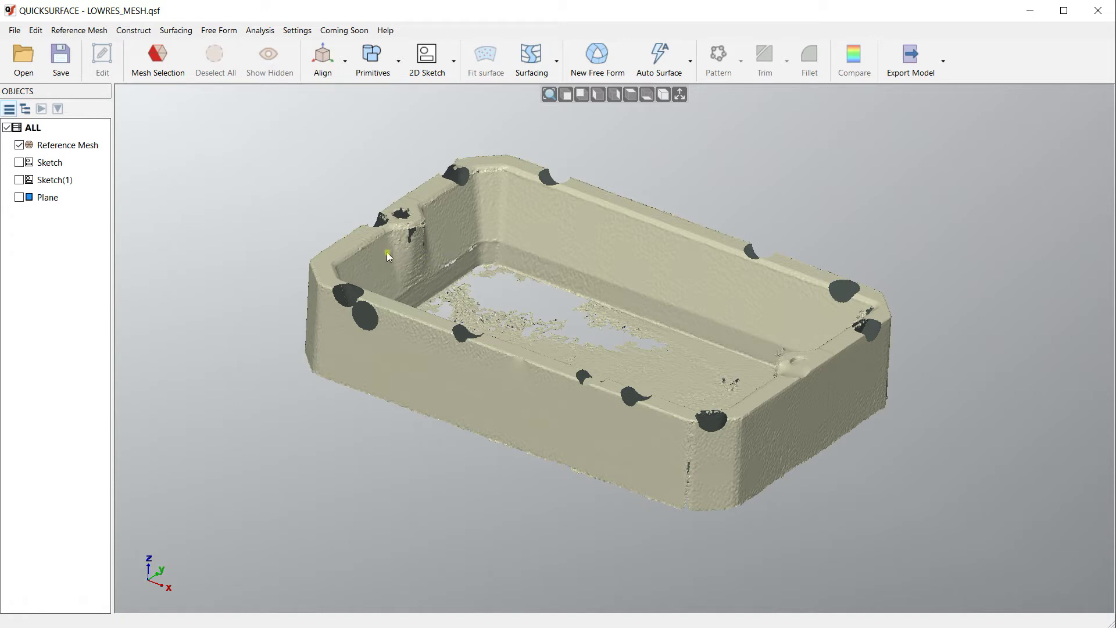
right_click_drag(307, 247, 431, 272)
scroll(511, 253, "up", 2)
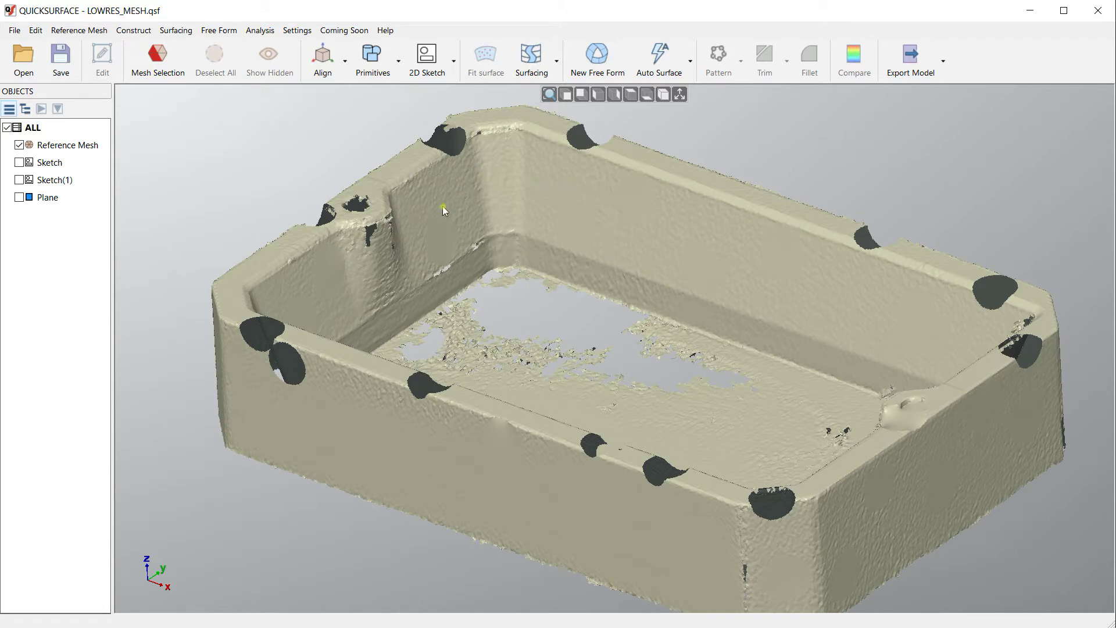
right_click_drag(731, 523, 552, 279)
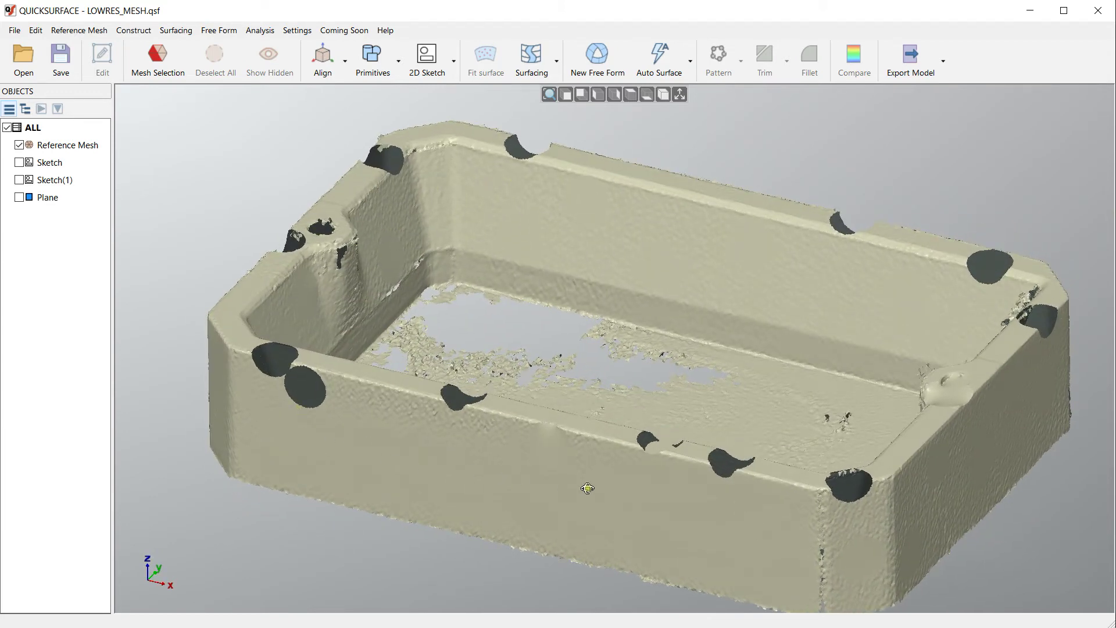
right_click_drag(587, 488, 638, 359)
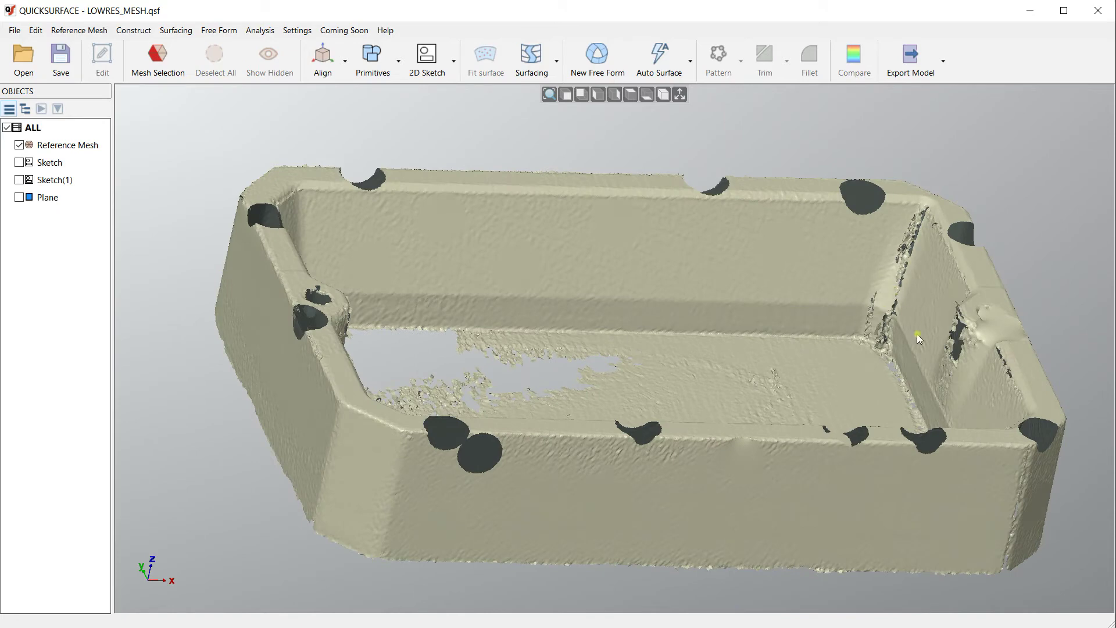
right_click_drag(551, 346, 532, 327)
right_click_drag(593, 541, 626, 455)
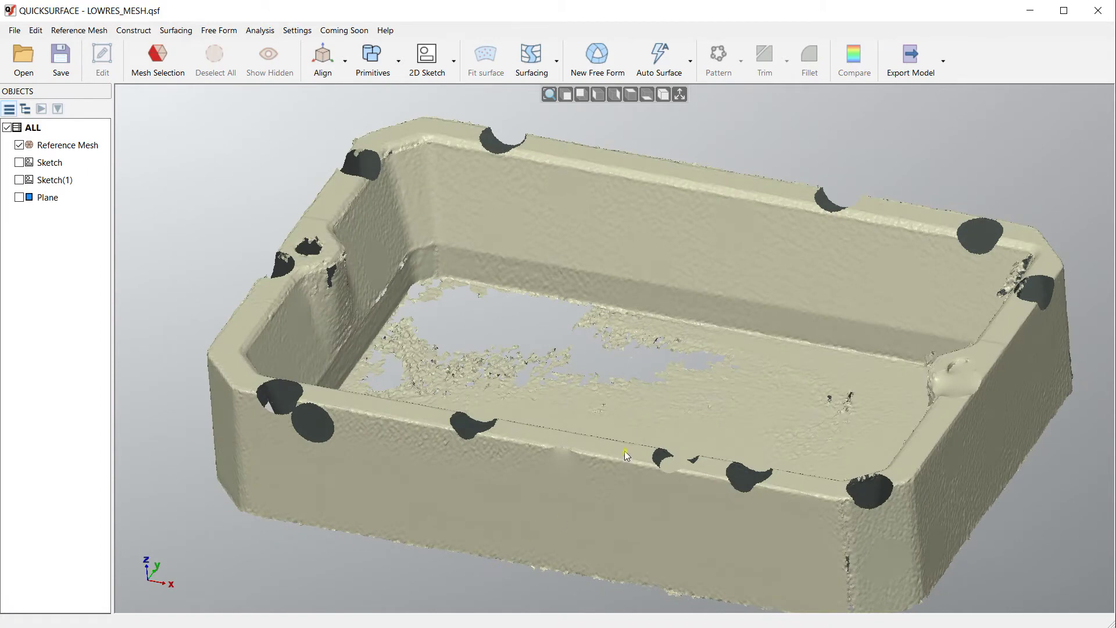
Display the lower Sketch outline on the tray mesh and confirm its edit
left_click(19, 162)
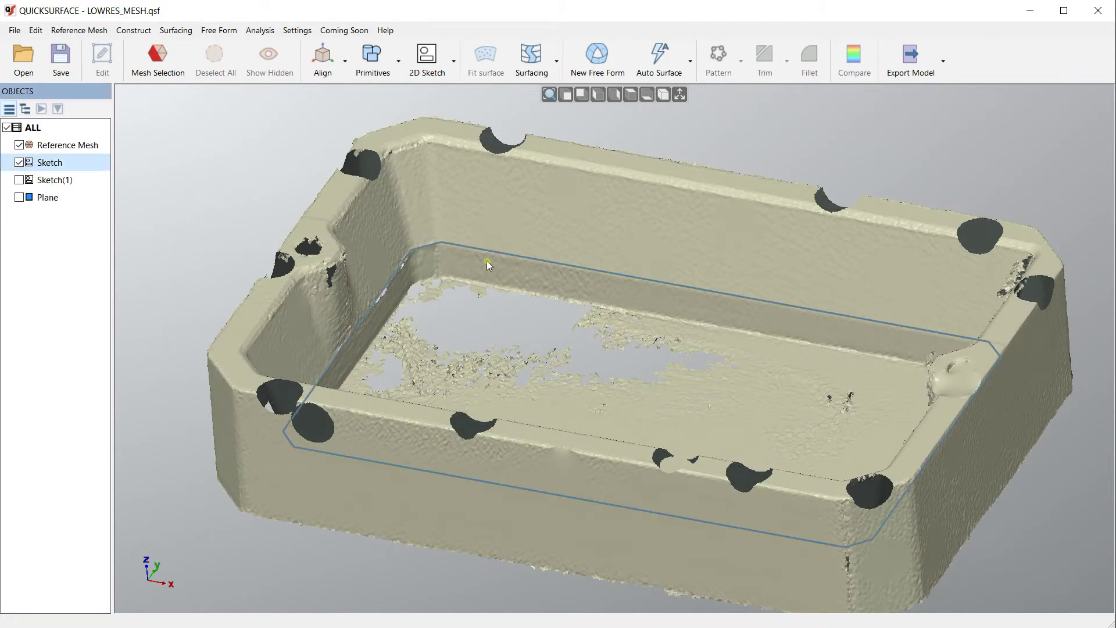
double_click(381, 298)
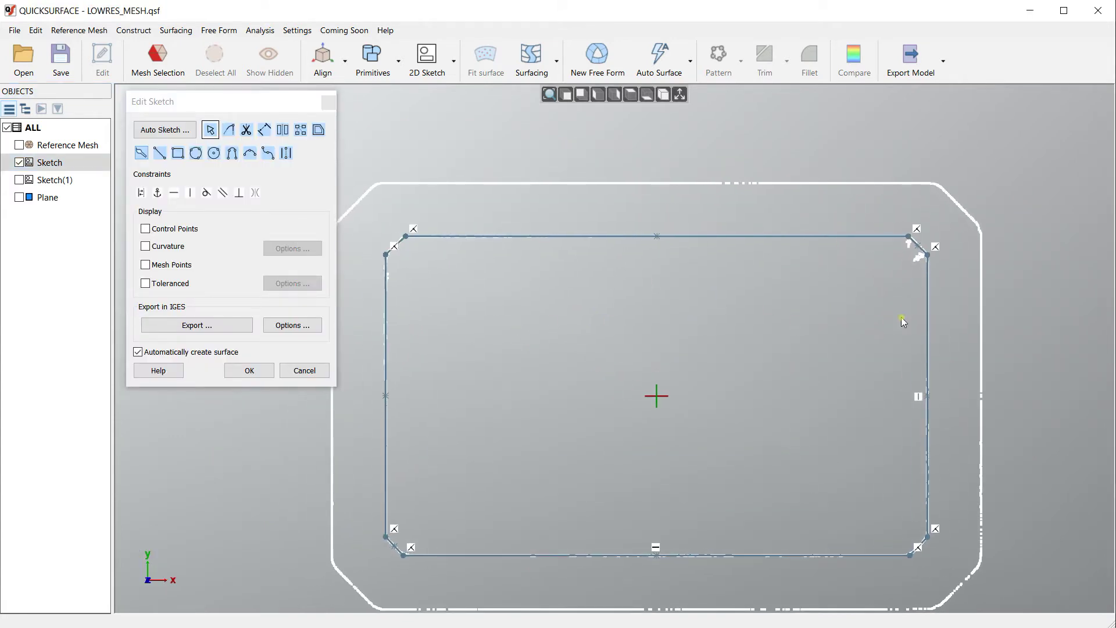
left_click(308, 368)
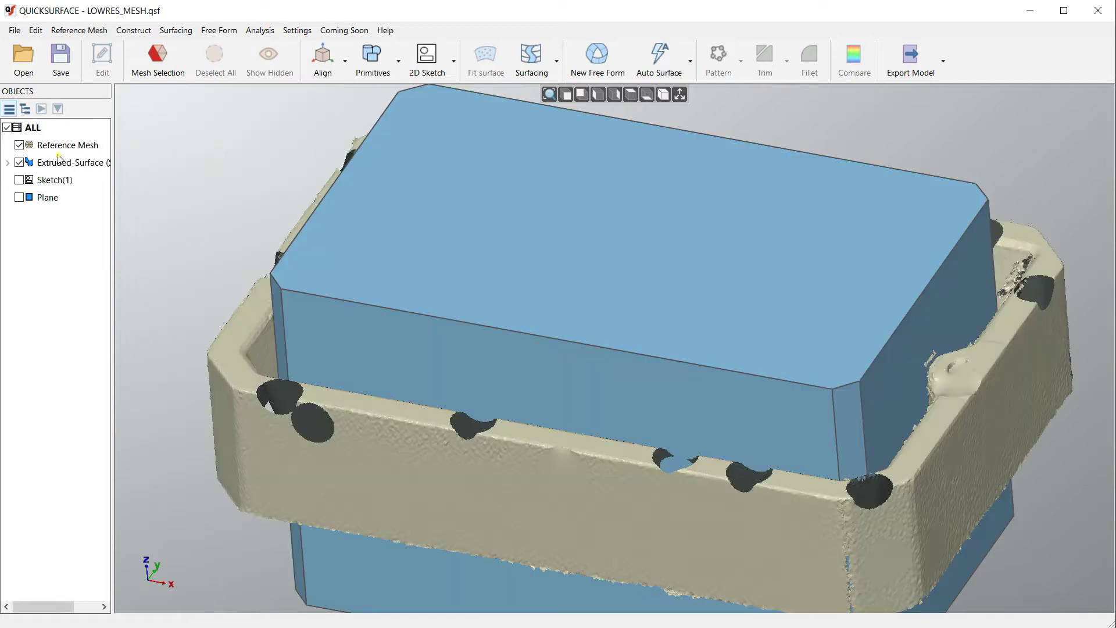
Delete the Extruded-Surface generated from that Sketch, confirming with Yes
left_click(44, 164)
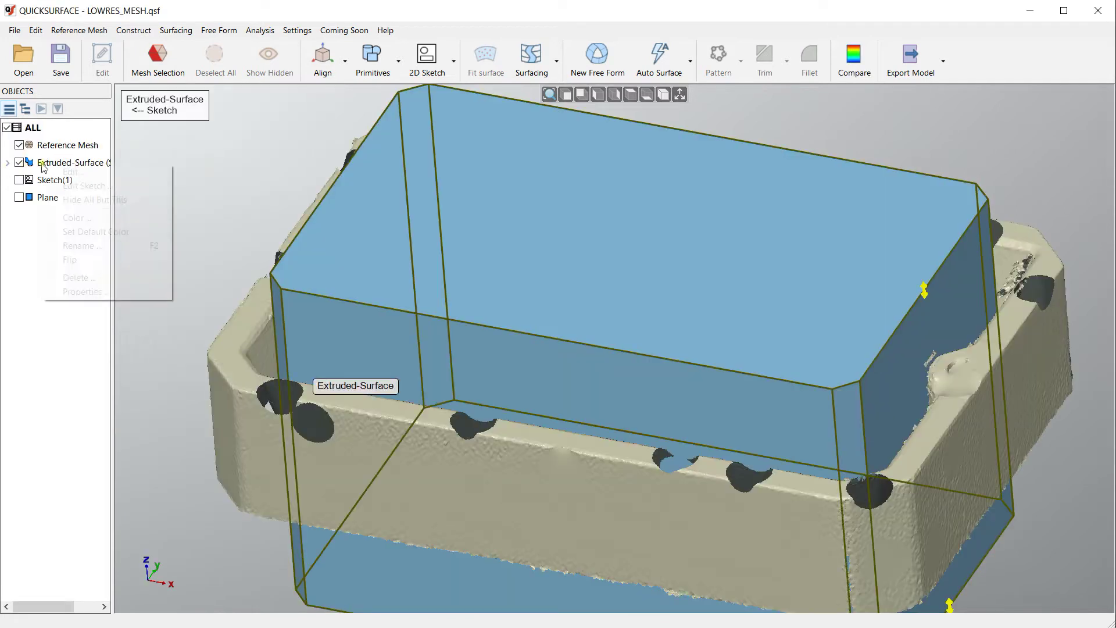
right_click(45, 165)
left_click(79, 278)
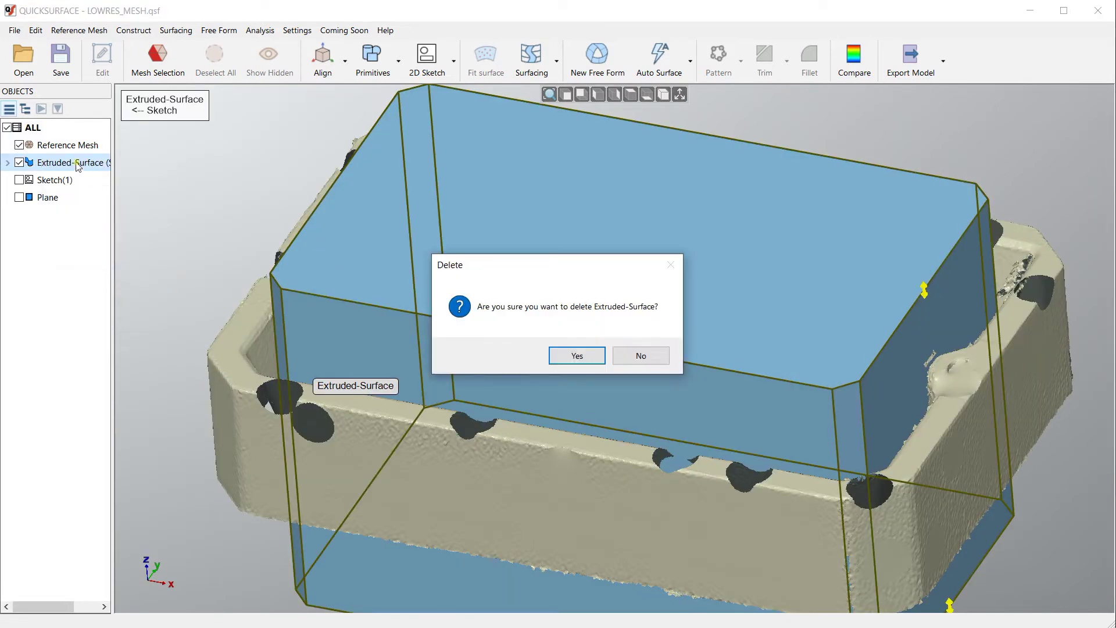
left_click(577, 355)
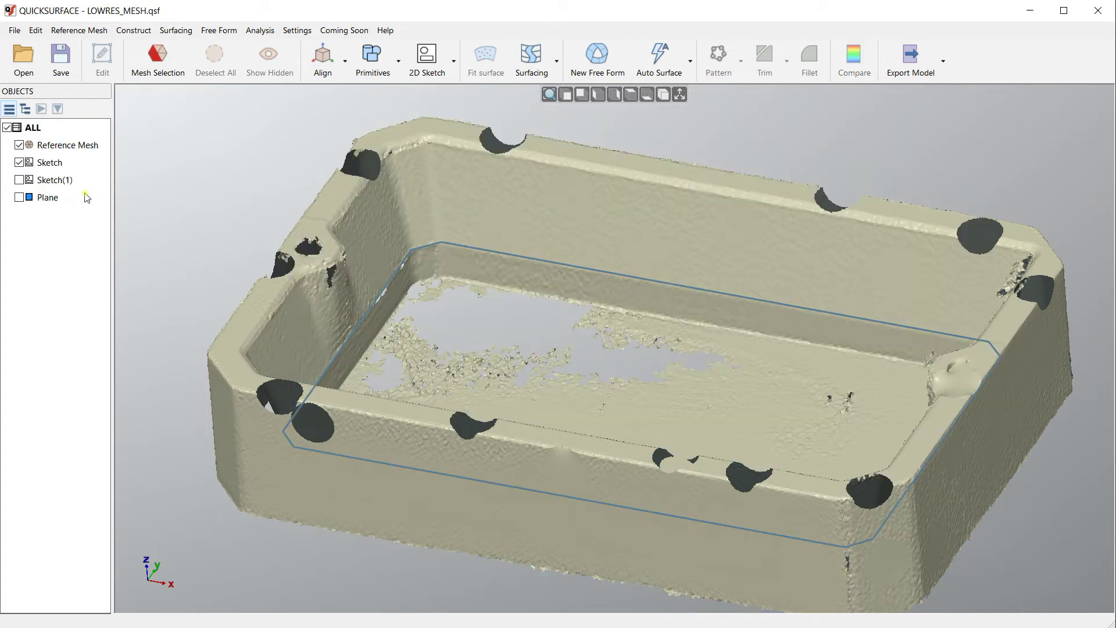
Show the upper rim Sketch(1) with 'Automatically create surface' turned off
left_click(21, 181)
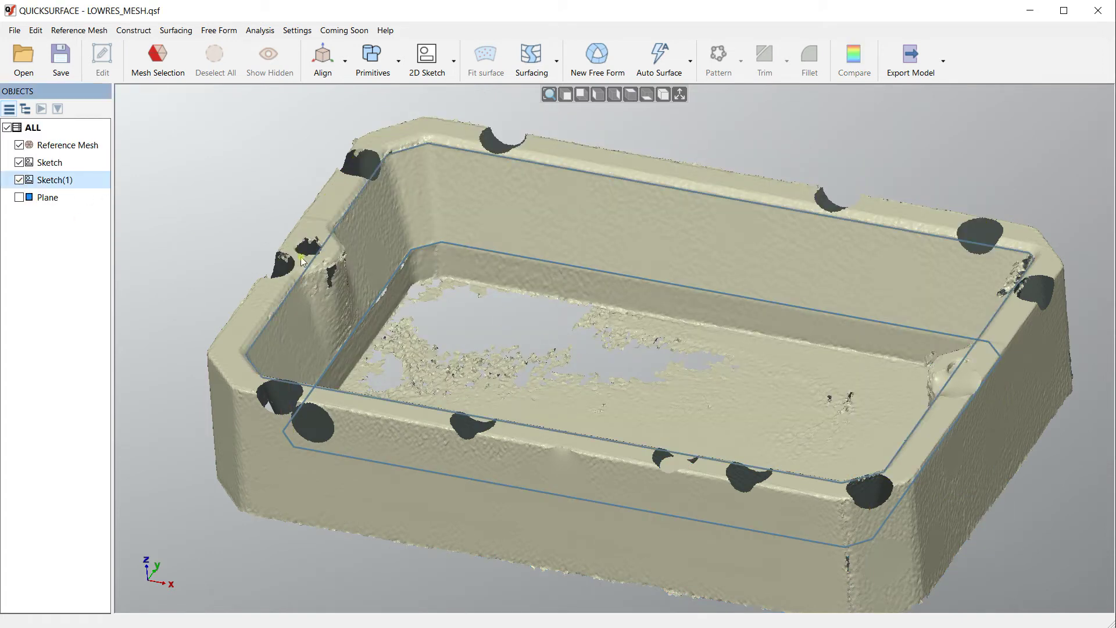
double_click(413, 151)
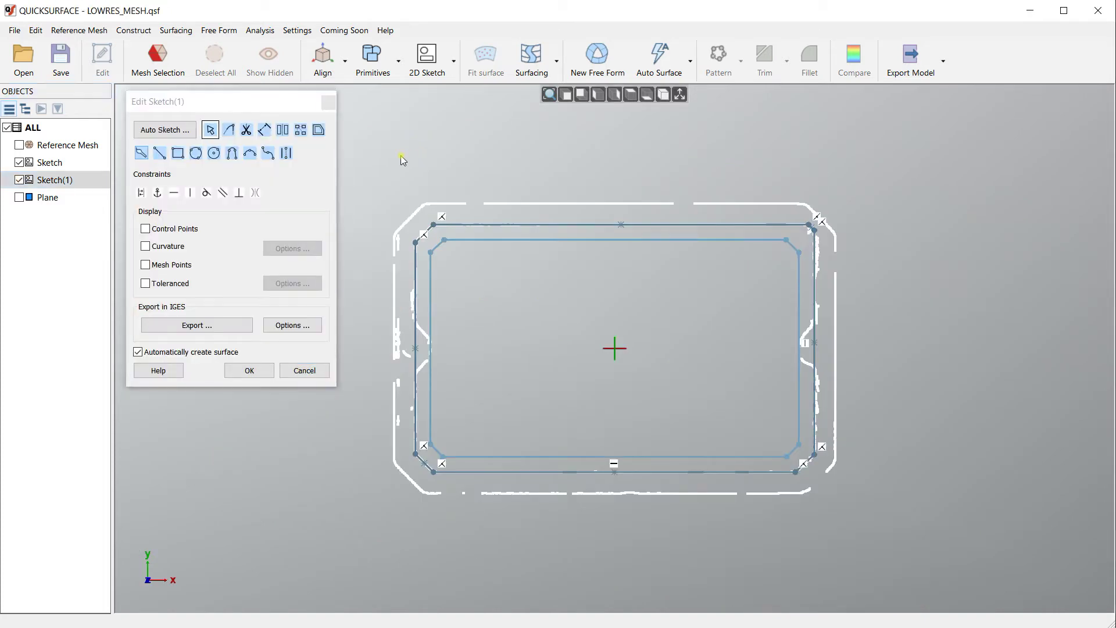
left_click(142, 354)
left_click(141, 354)
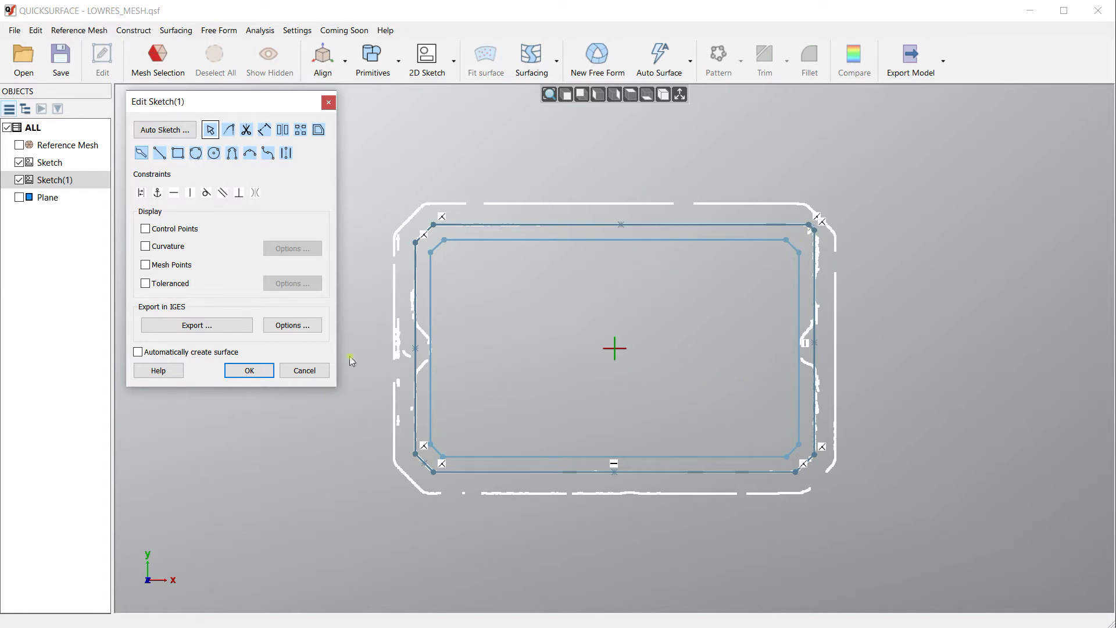
left_click(248, 370)
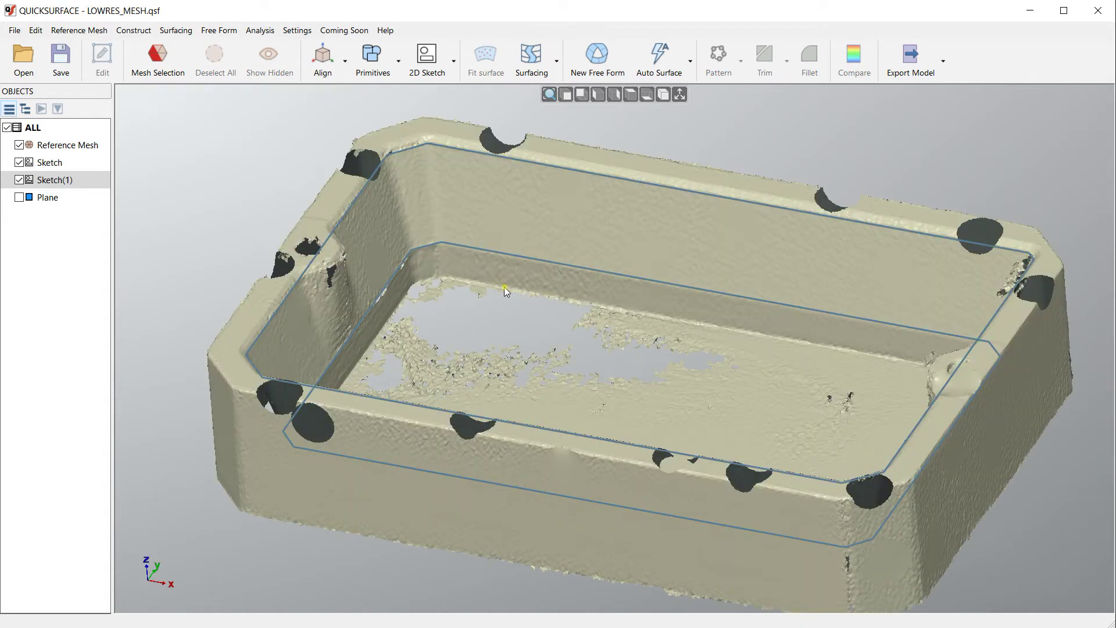
scroll(594, 156, "up", 5)
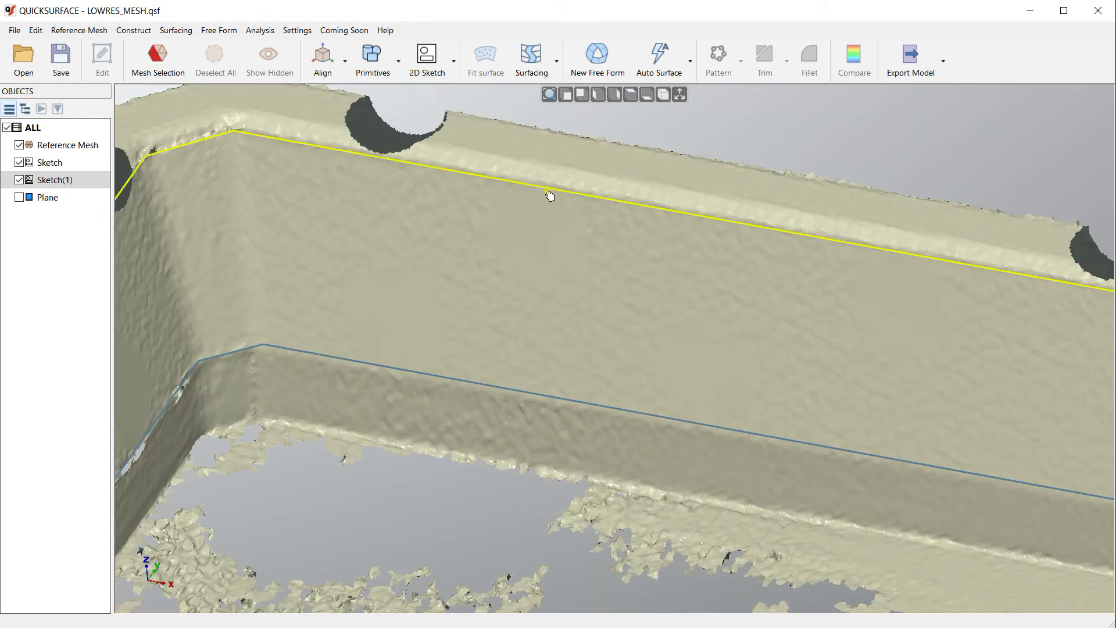
scroll(524, 258, "down", 6)
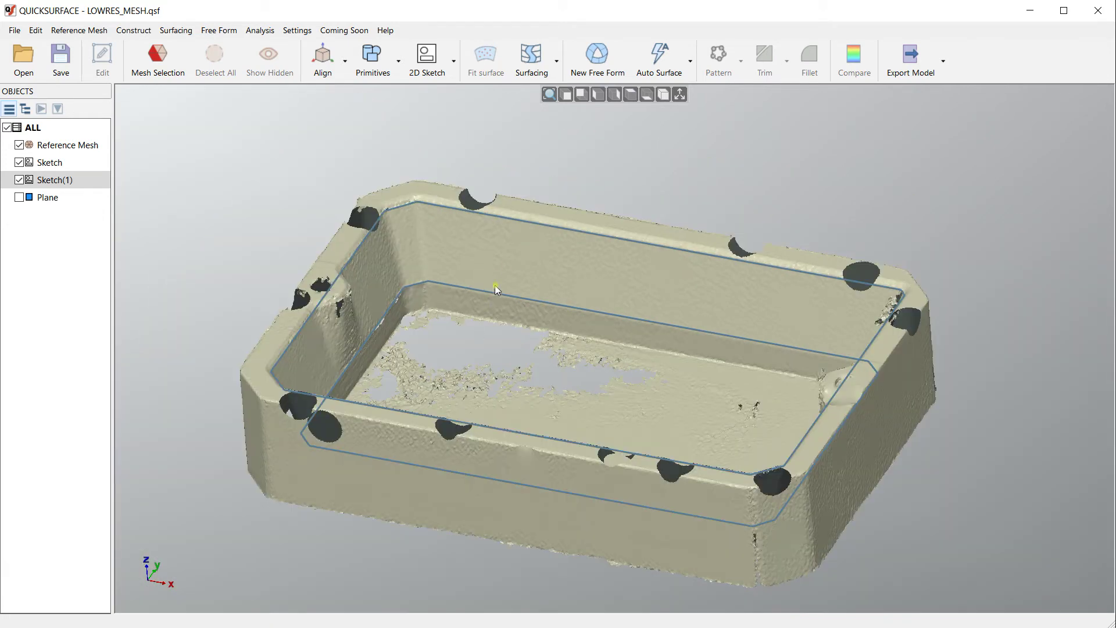
Loft a surface from the lower Sketch to the upper Sketch(1), checking it with the mesh hidden
left_click(531, 58)
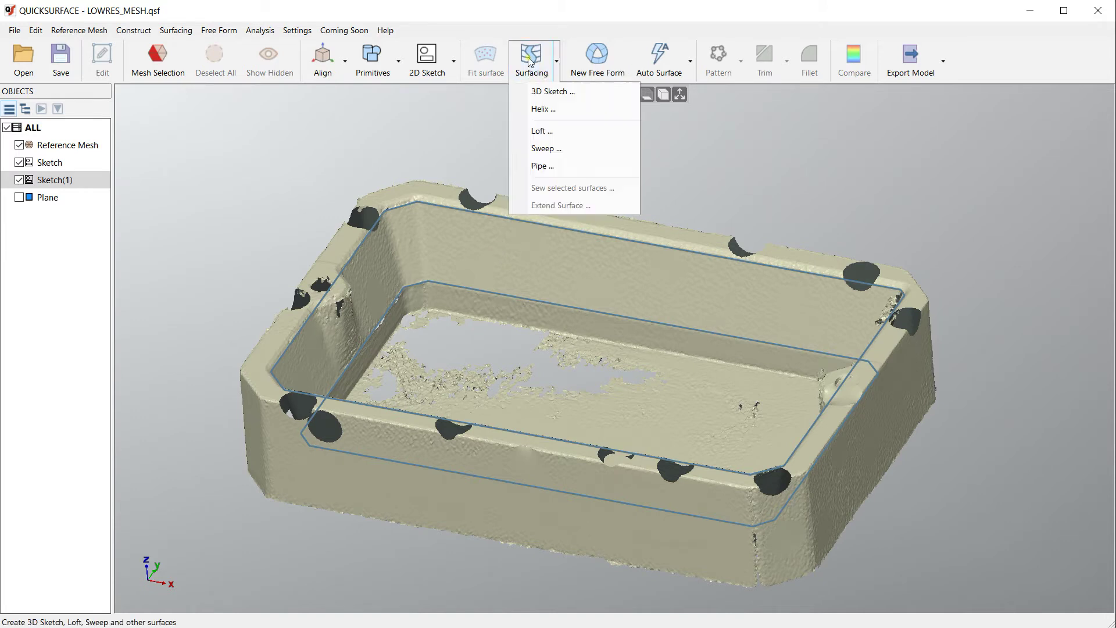
left_click(559, 133)
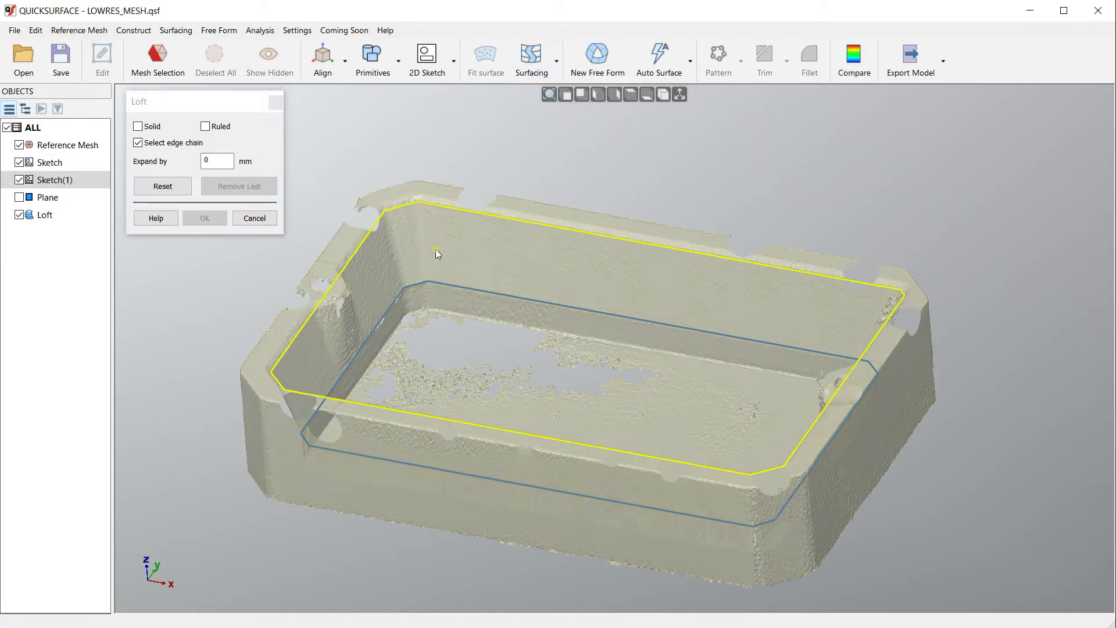
left_click(447, 289)
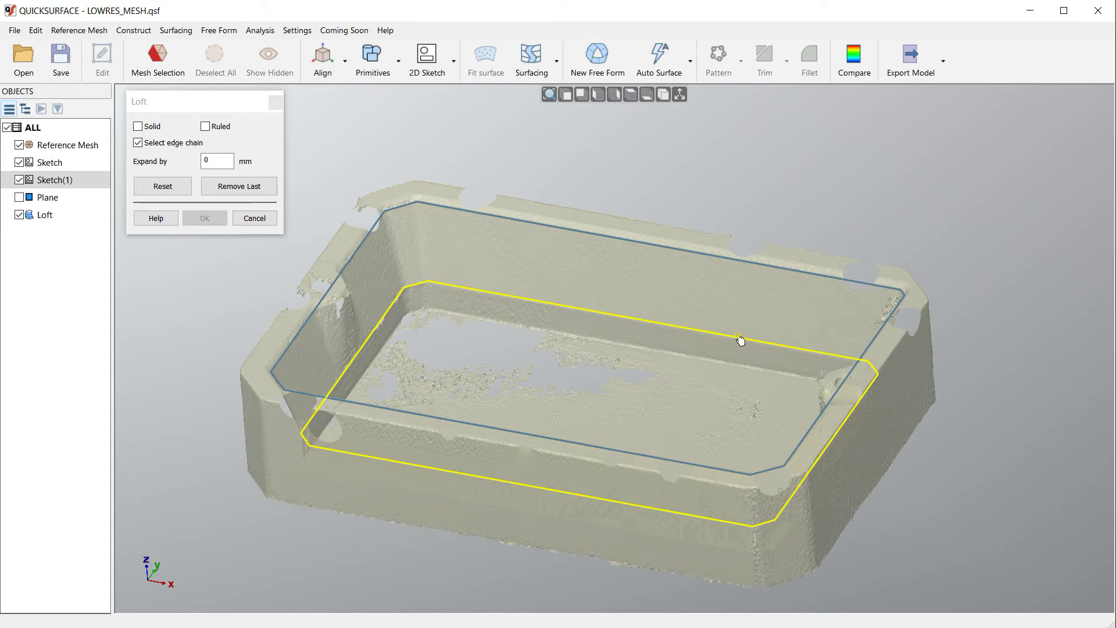
left_click(691, 268)
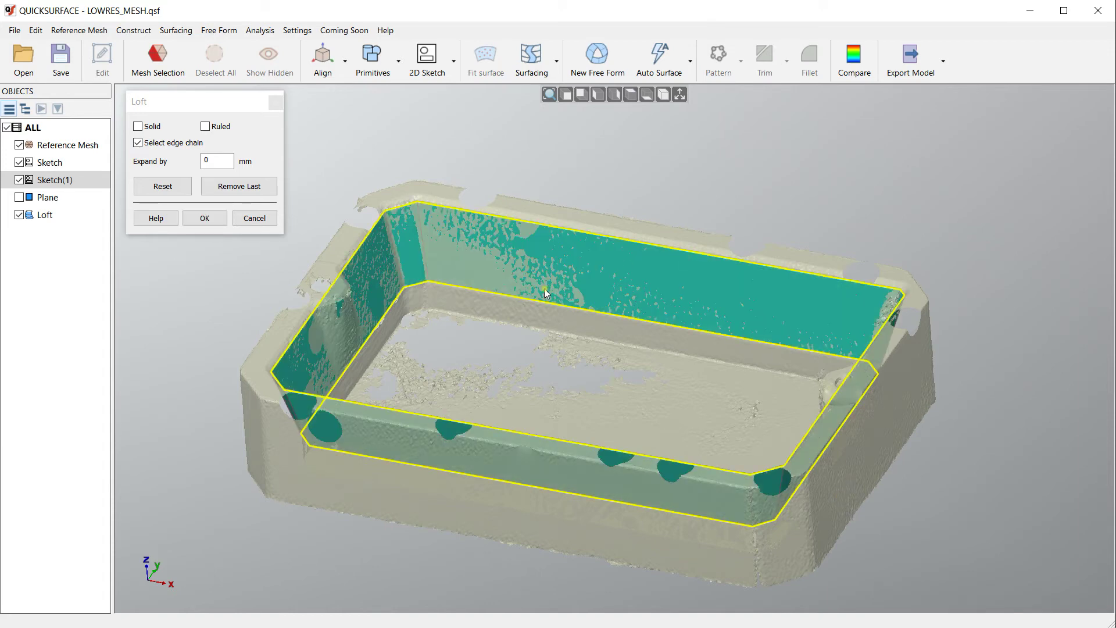
left_click(20, 145)
right_click_drag(530, 332, 531, 301)
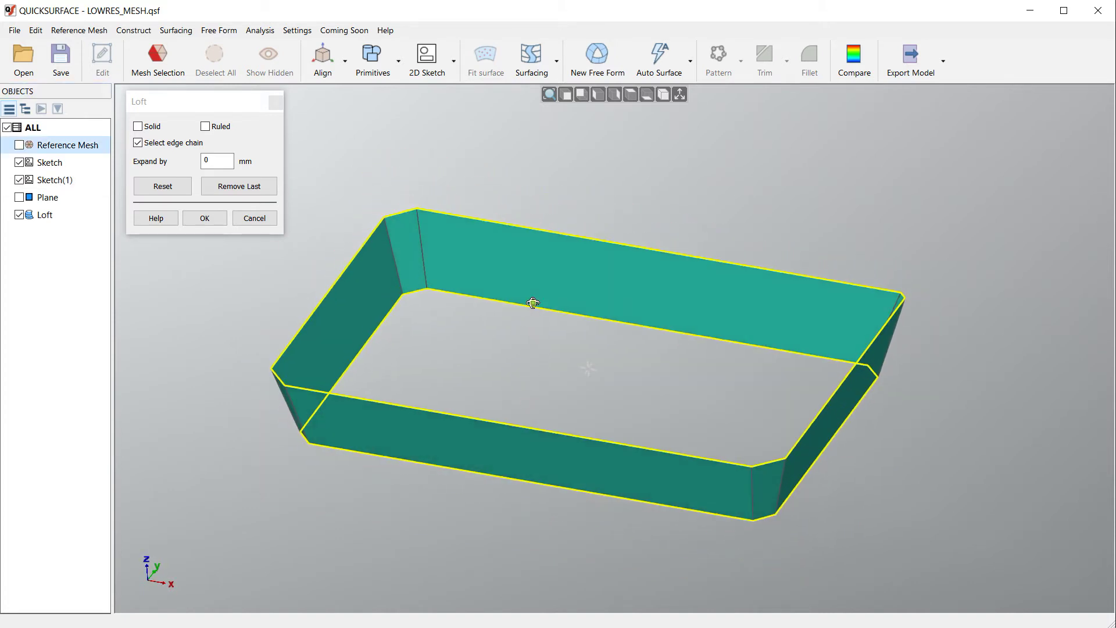
left_click(20, 146)
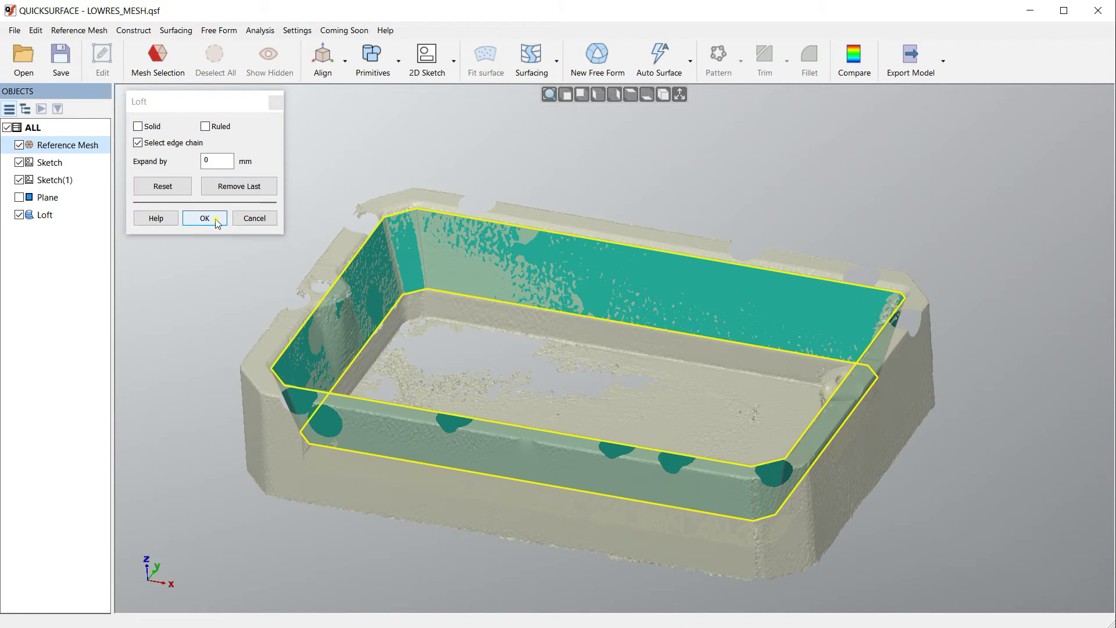
left_click(216, 221)
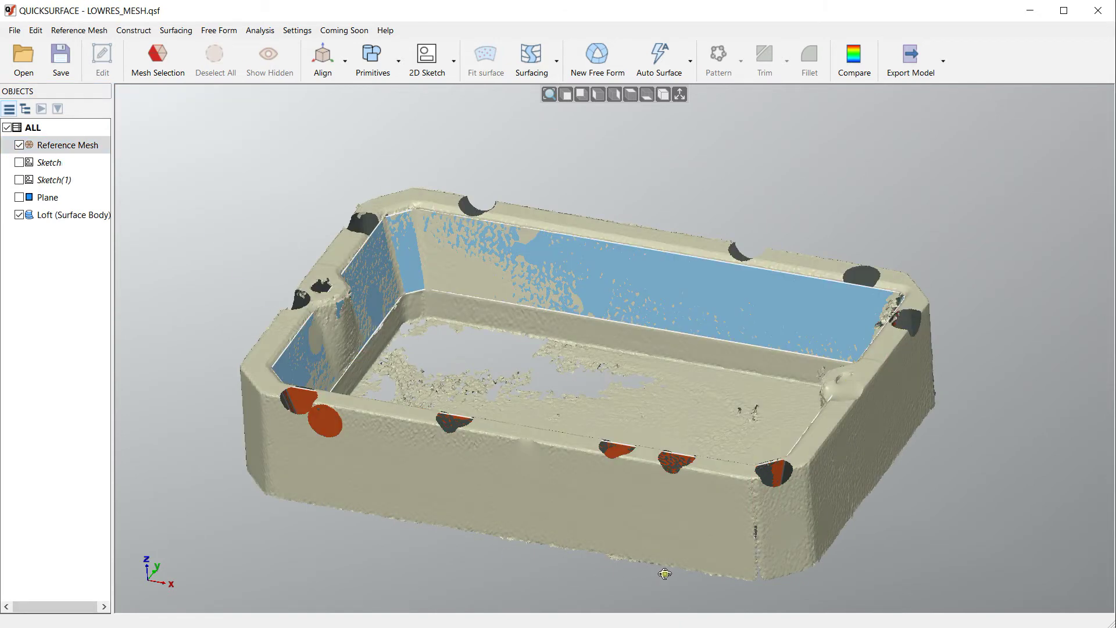
Turn the tray's long side forward and briefly show, then hide, the Plane
right_click_drag(665, 573, 725, 556)
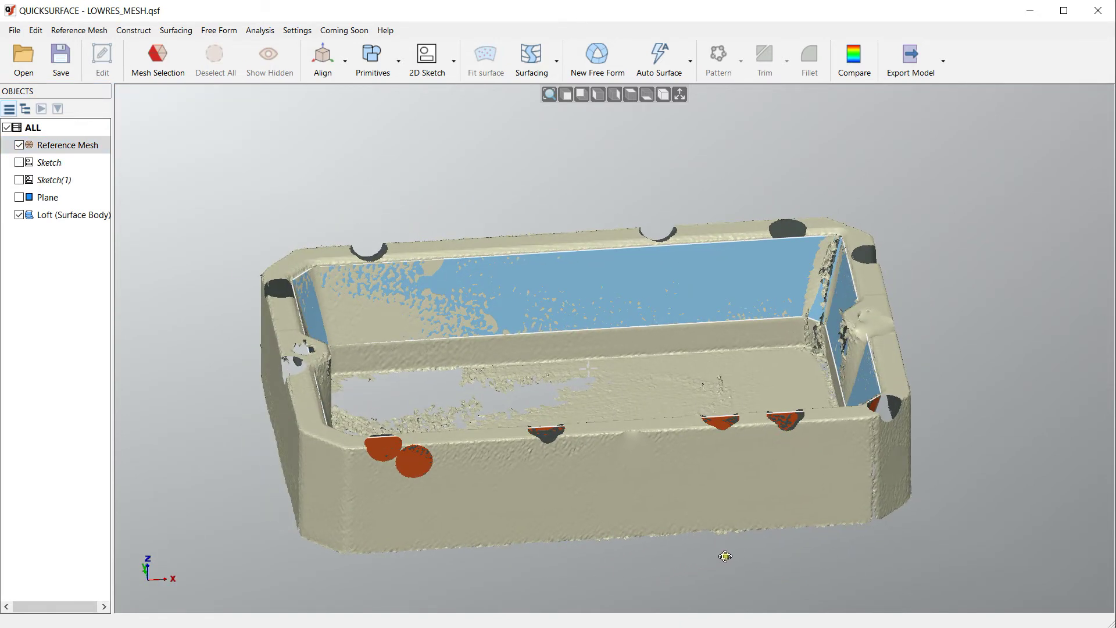
scroll(352, 292, "up", 3)
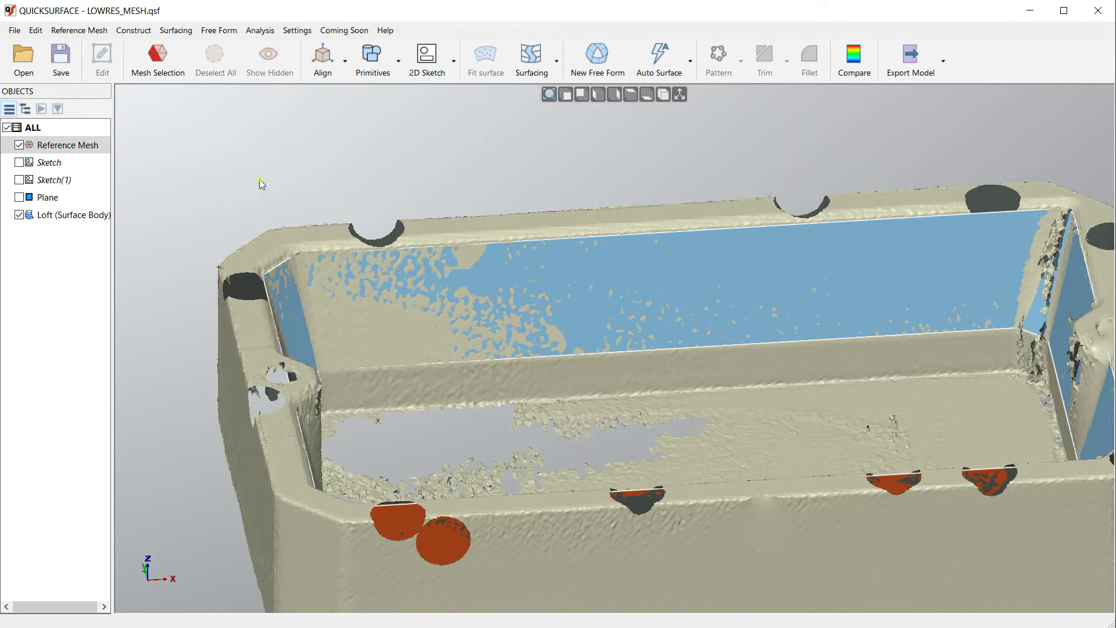
left_click(19, 197)
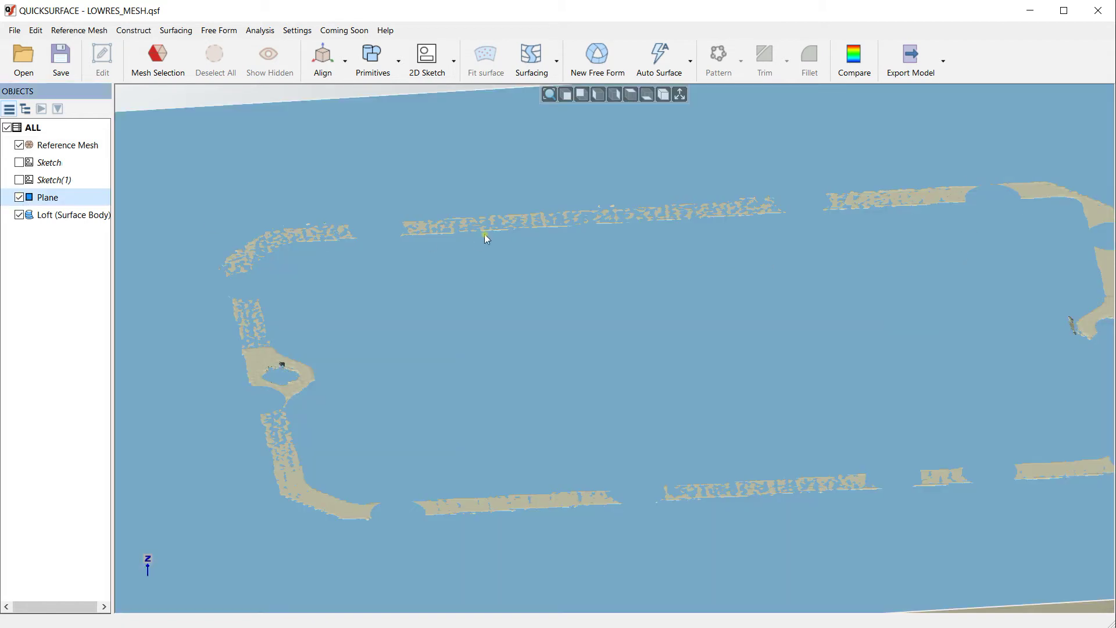
left_click(19, 197)
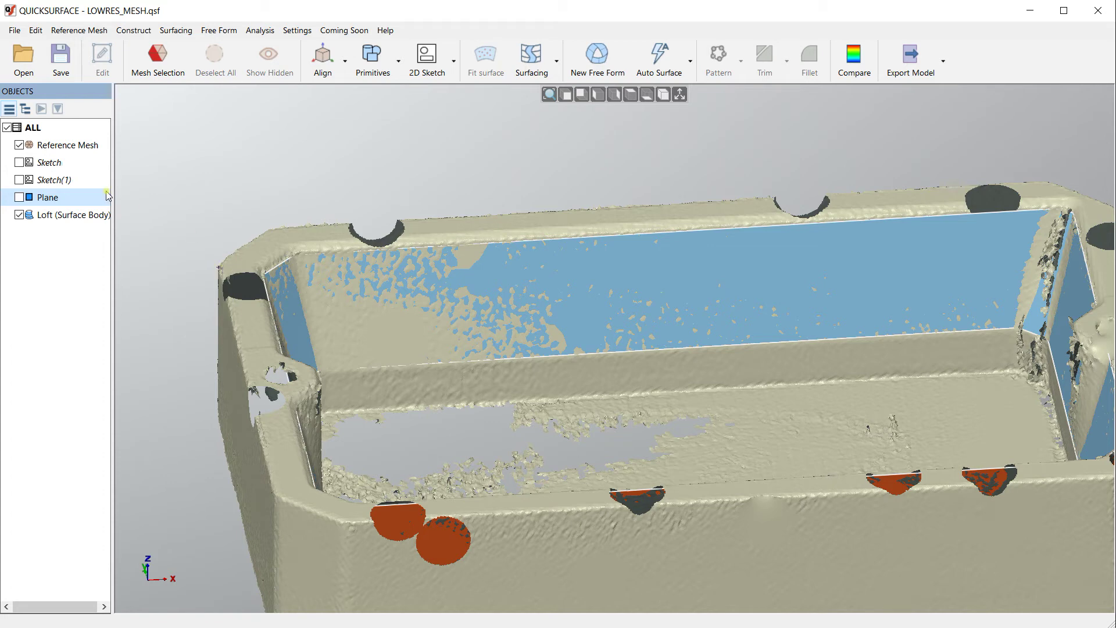
Hide the Reference Mesh and orbit around the bare Loft surface
left_click(19, 144)
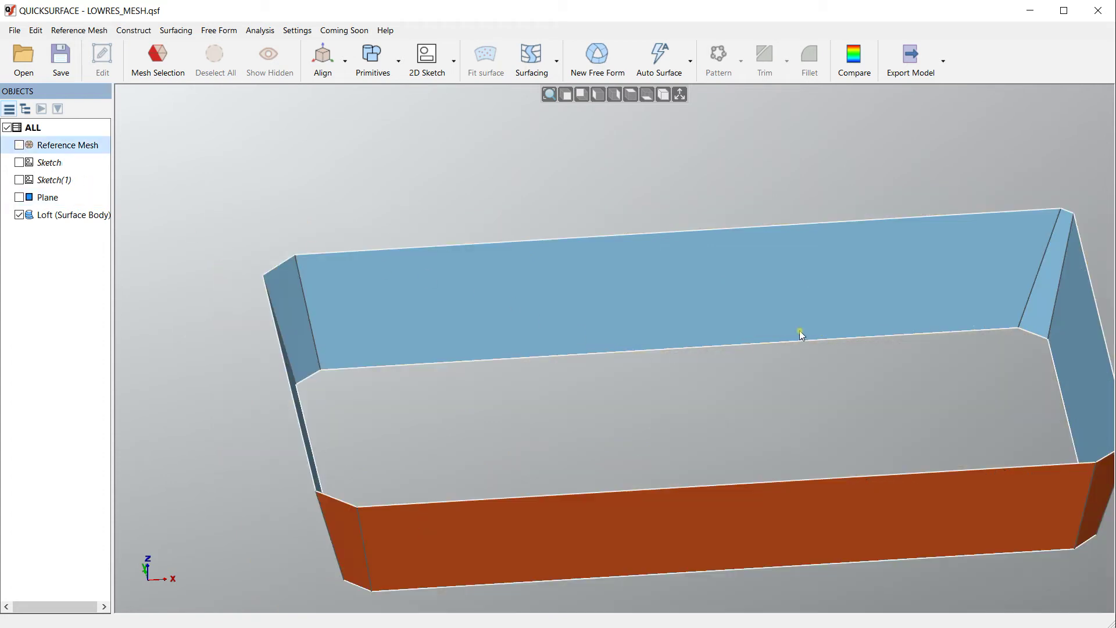
right_click_drag(367, 399, 285, 366)
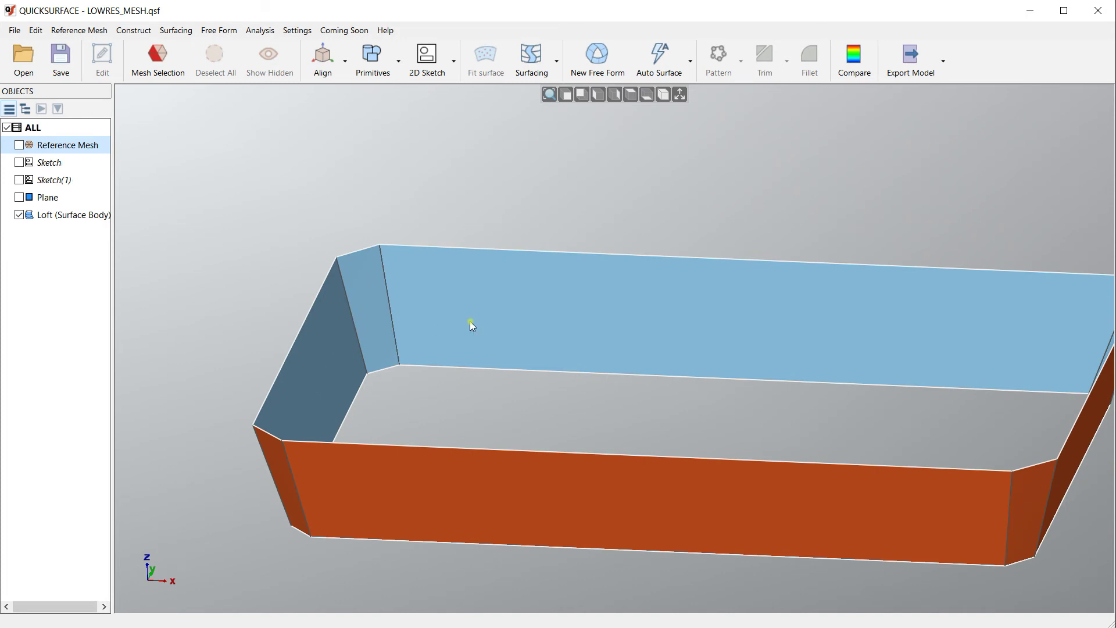
scroll(410, 291, "down", 3)
right_click_drag(567, 463, 606, 366)
scroll(604, 363, "up", 3)
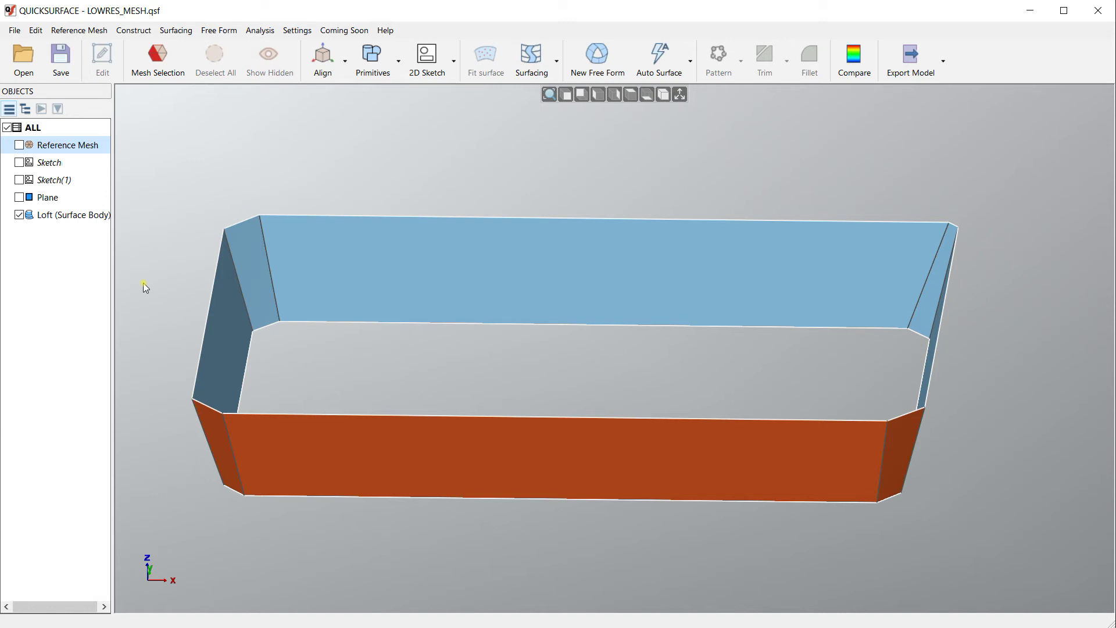
right_click(64, 217)
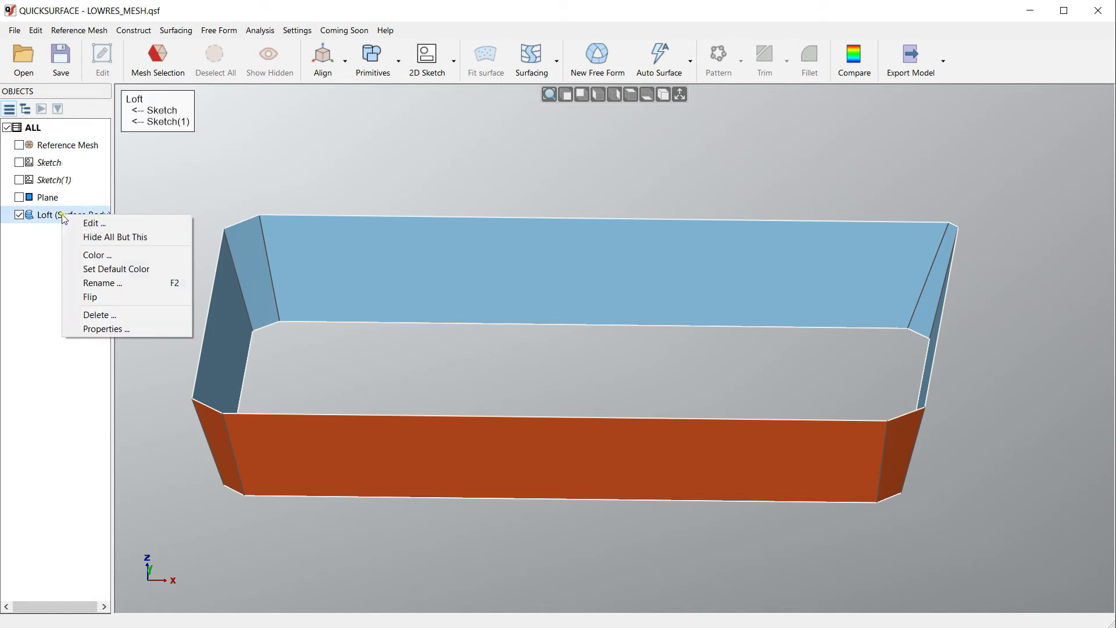
Edit the Loft with an expansion of 5, comparing it against the mesh and Plane
left_click(90, 227)
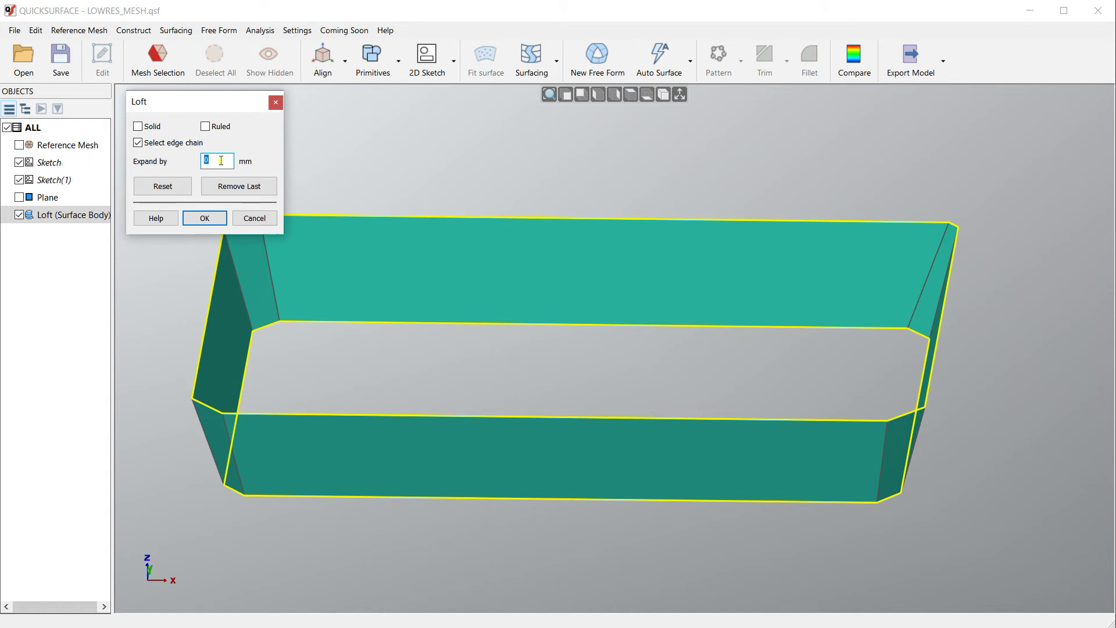
type("5")
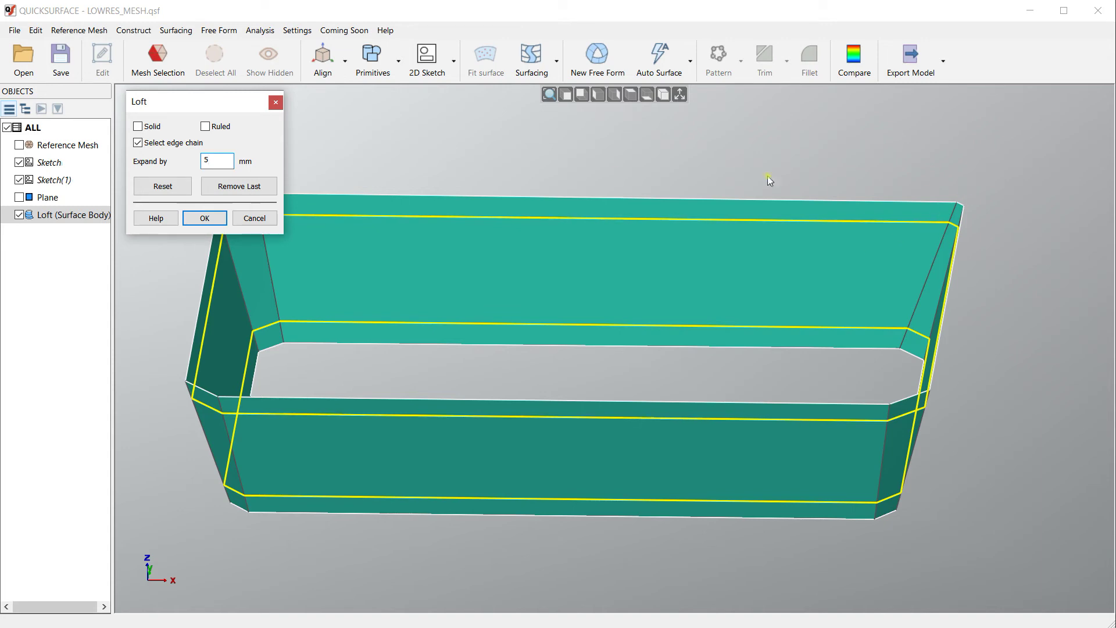
left_click(20, 145)
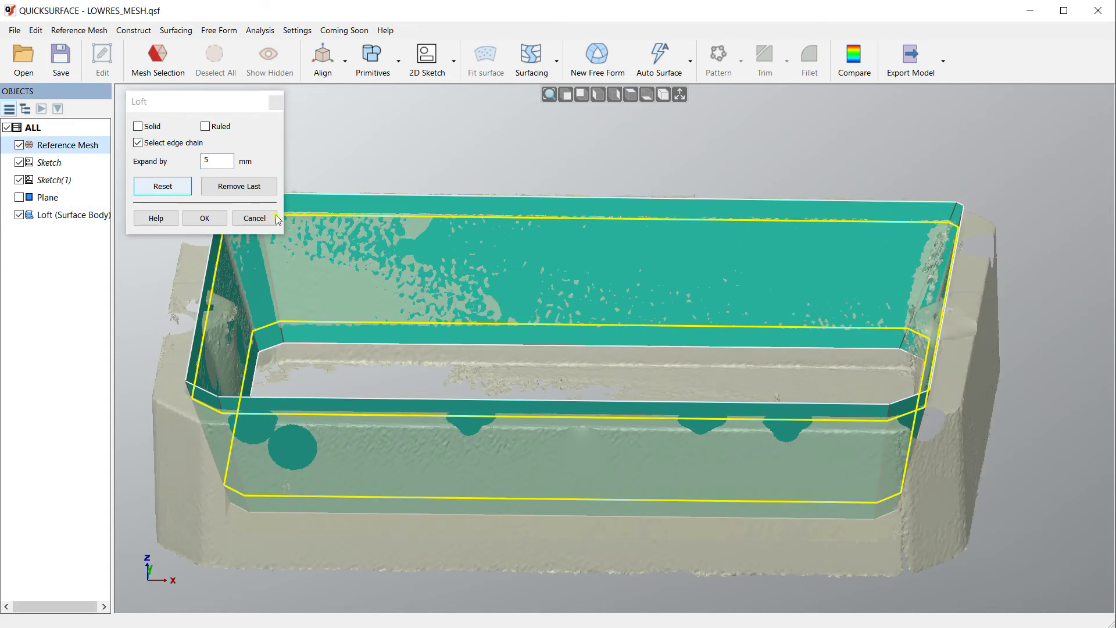
right_click_drag(700, 352, 709, 251)
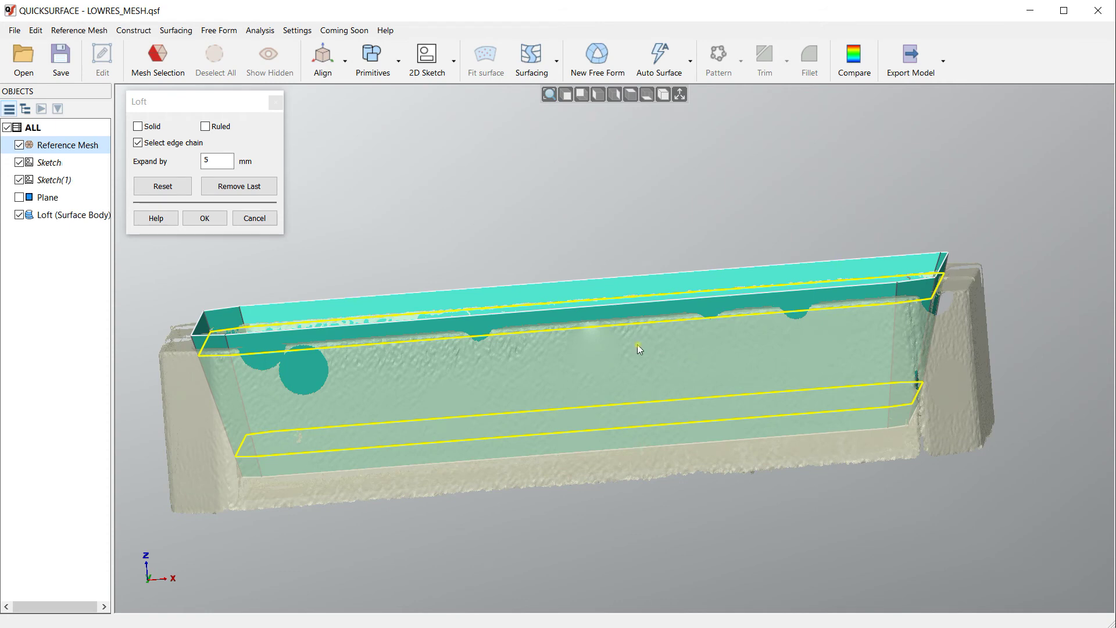
scroll(162, 334, "up", 5)
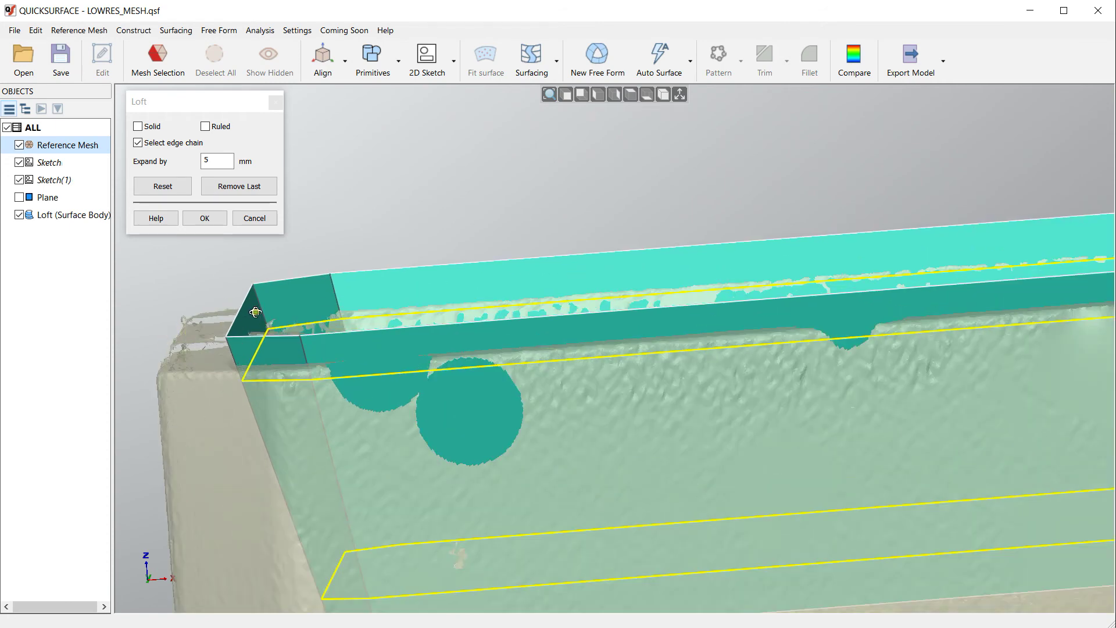
right_click_drag(255, 312, 252, 301)
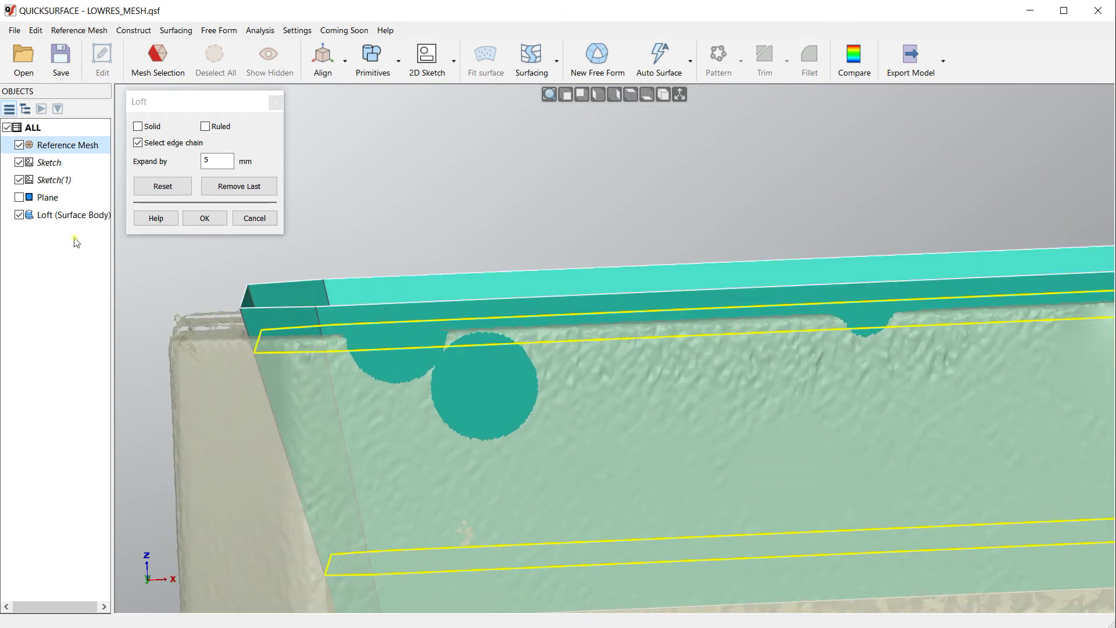
left_click(19, 197)
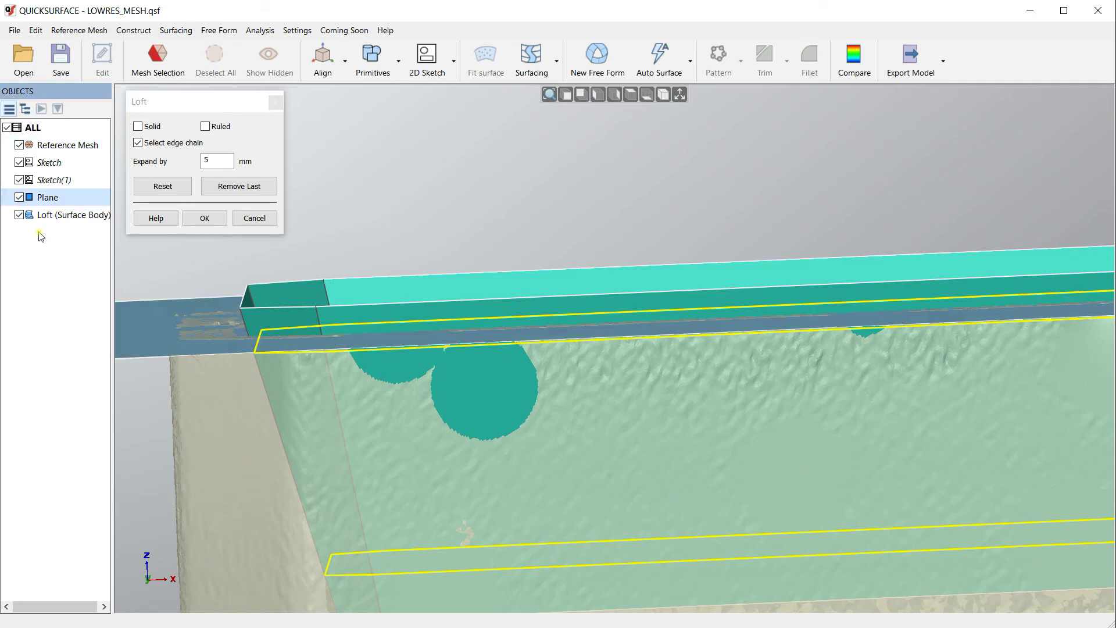
left_click(19, 197)
scroll(372, 265, "down", 2)
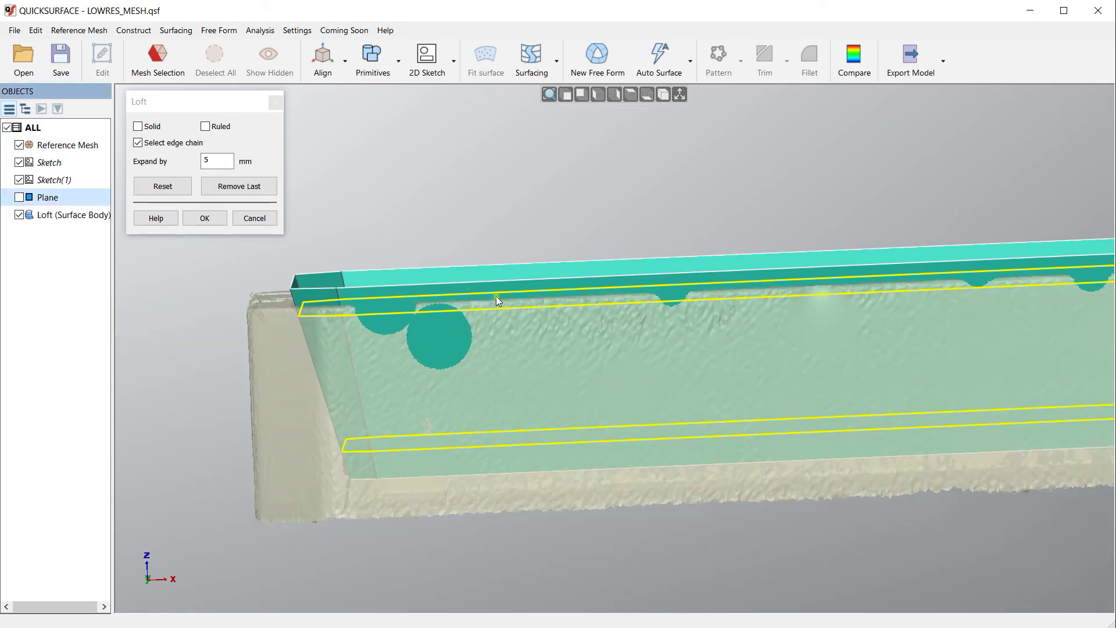
right_click_drag(506, 463, 526, 440)
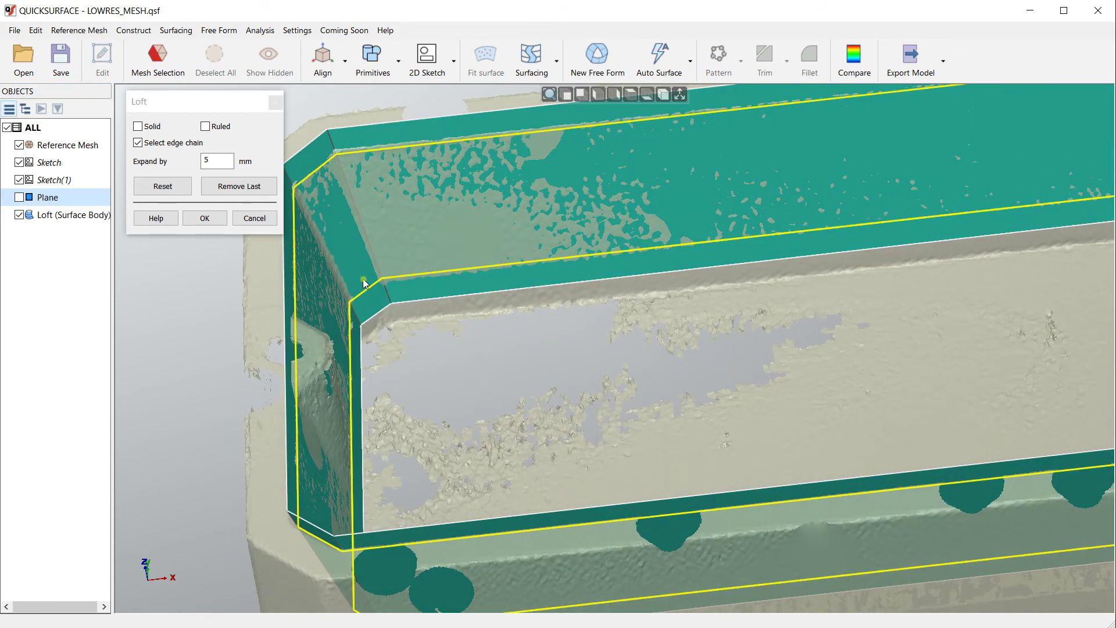
right_click_drag(405, 482, 396, 437)
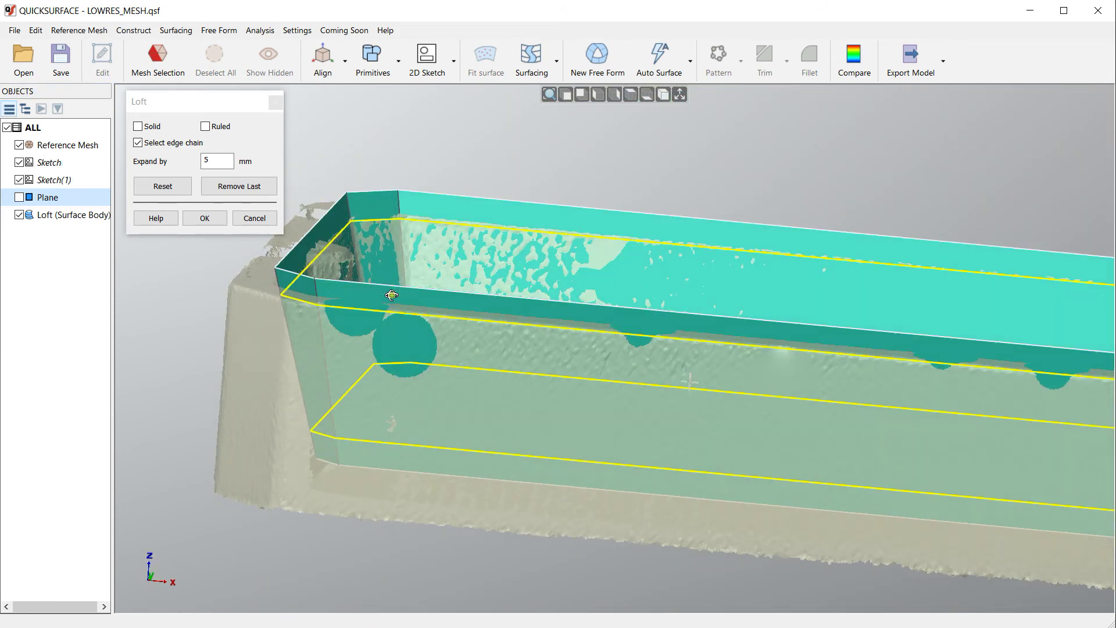
Change the Expand by value to 15 mm and accept the rebuilt Loft
double_click(209, 161)
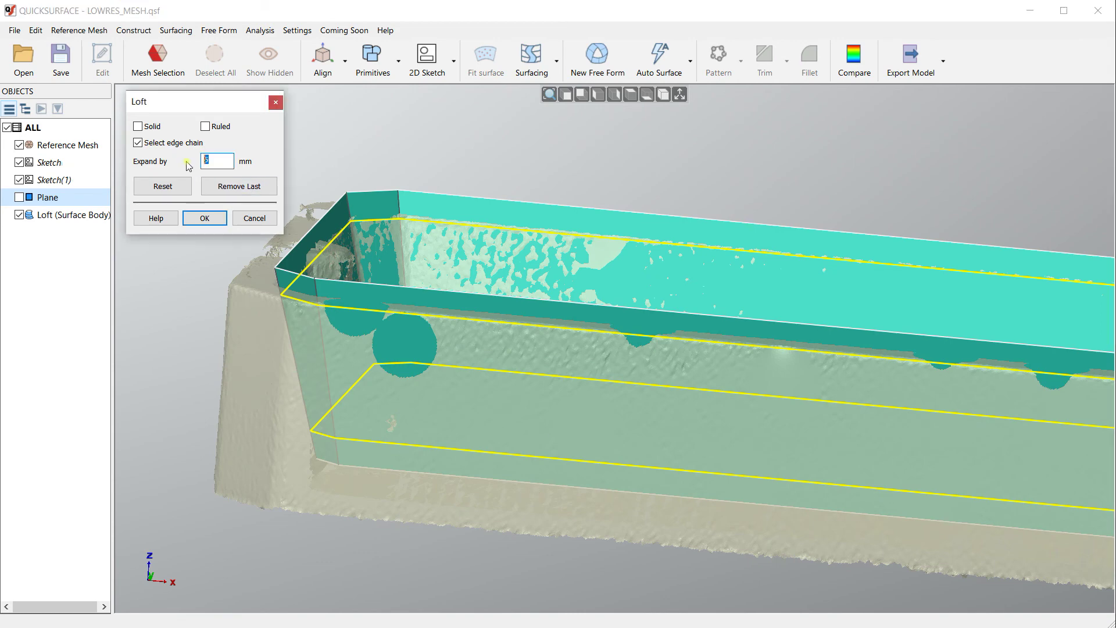
type("15")
right_click_drag(765, 455, 774, 357)
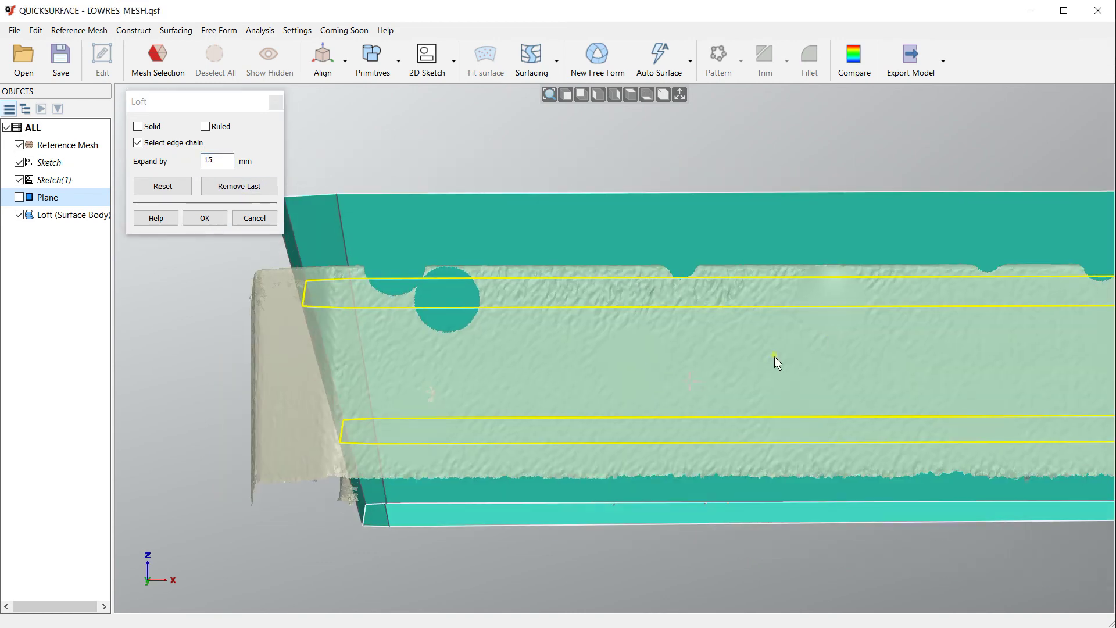
right_click_drag(456, 464, 416, 511)
left_click(211, 221)
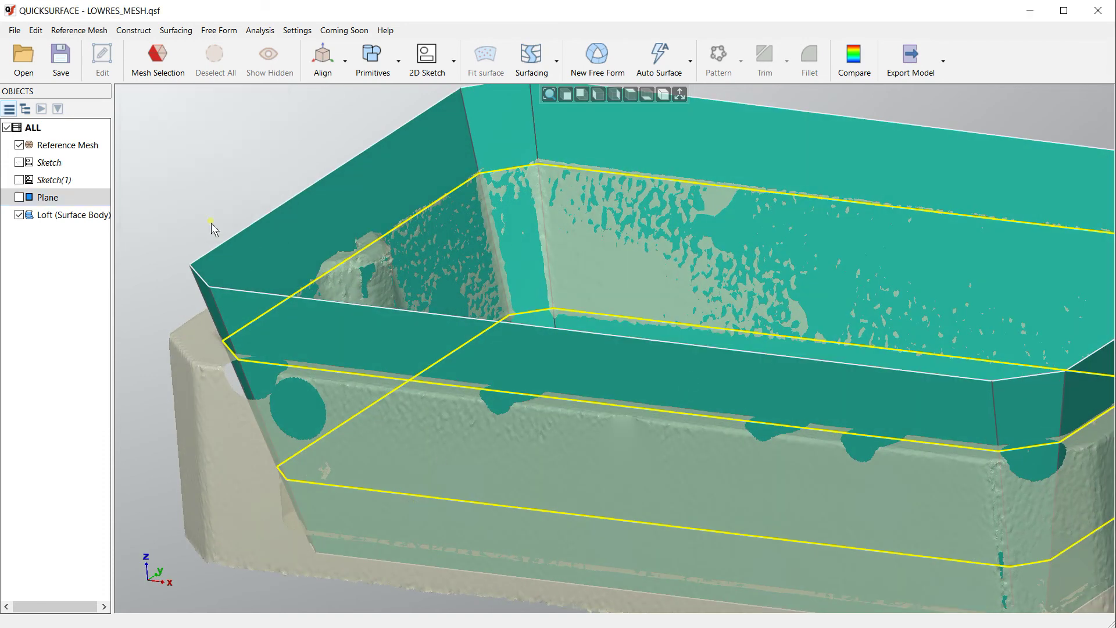
scroll(312, 230, "down", 3)
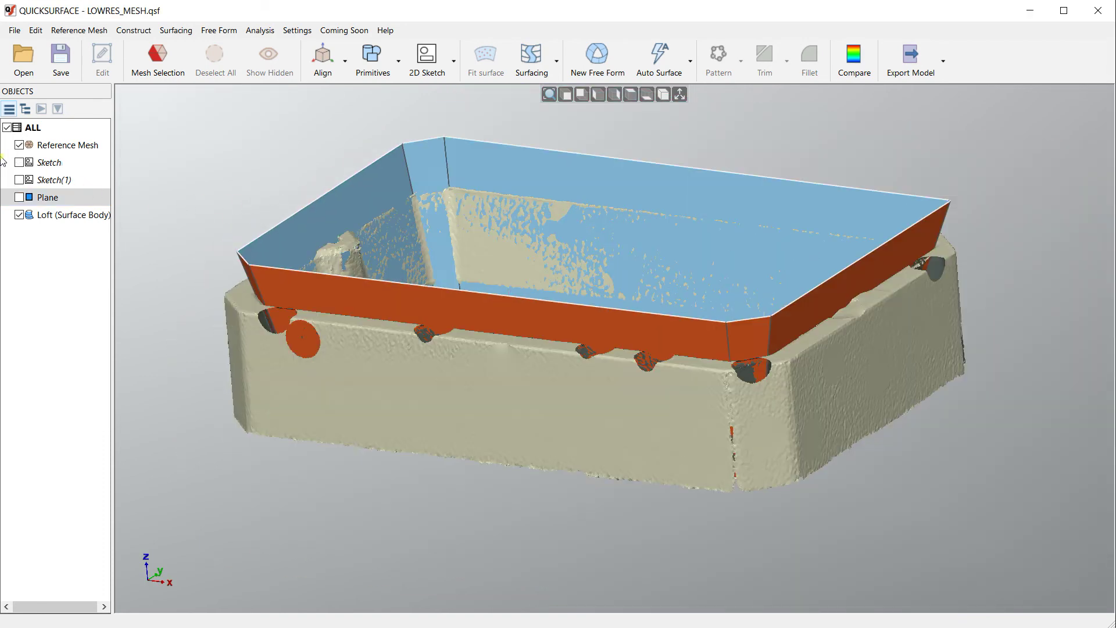
Hide the Reference Mesh and show the Plane crossing the expanded Loft walls
left_click(20, 145)
right_click_drag(491, 349, 513, 400)
right_click_drag(514, 337, 519, 319)
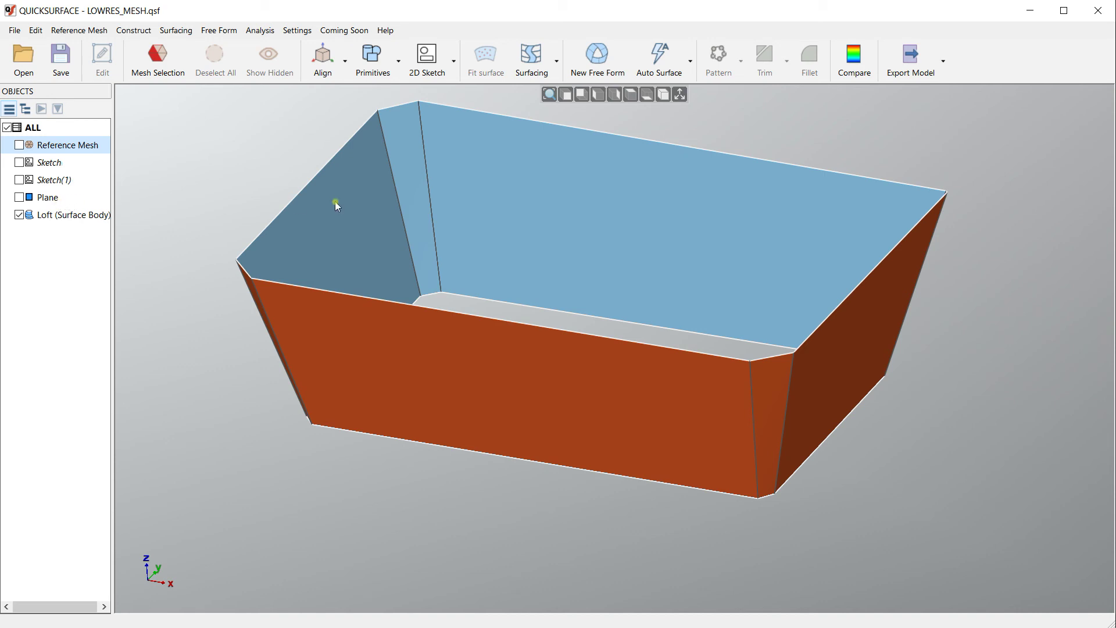
left_click(19, 198)
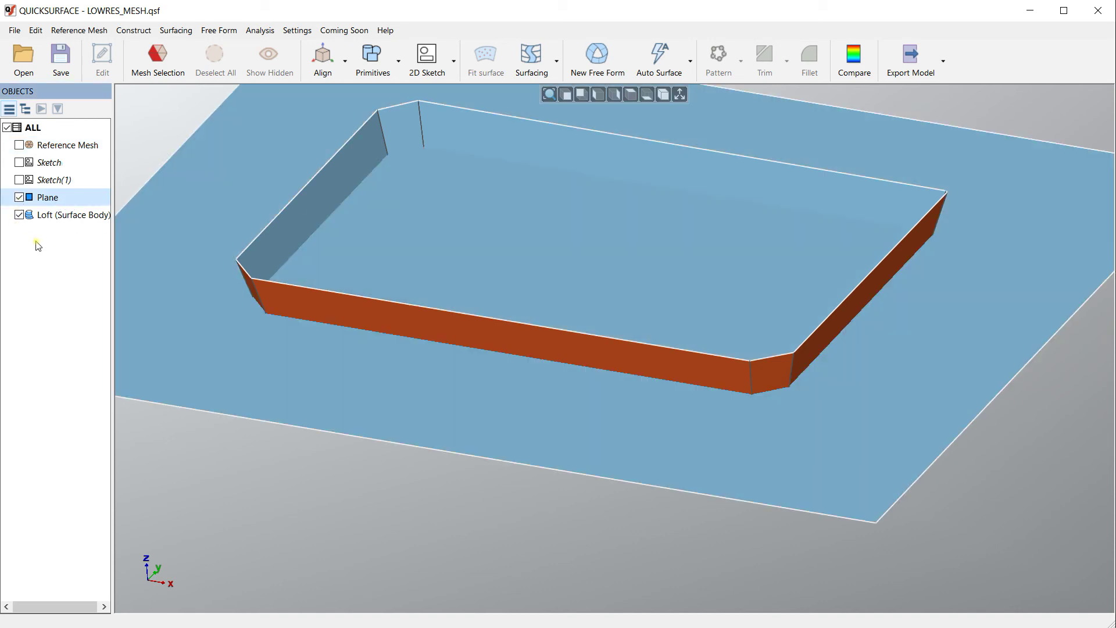
Trim the Plane and Loft together automatically, removing the plane inside the Loft
left_click(583, 407)
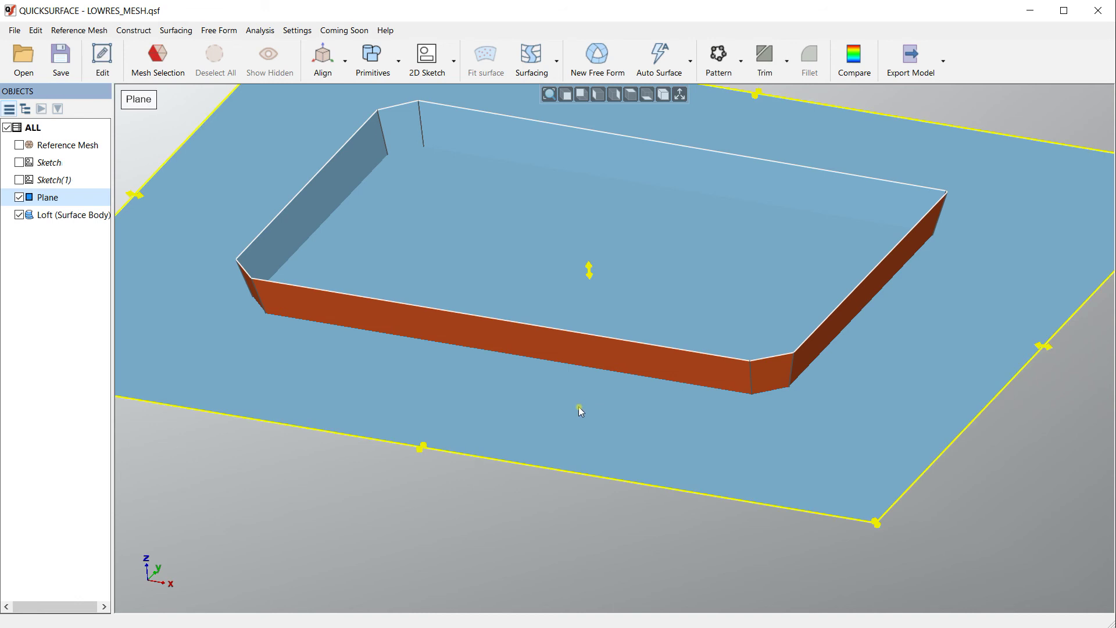
left_click(646, 357, "ctrl")
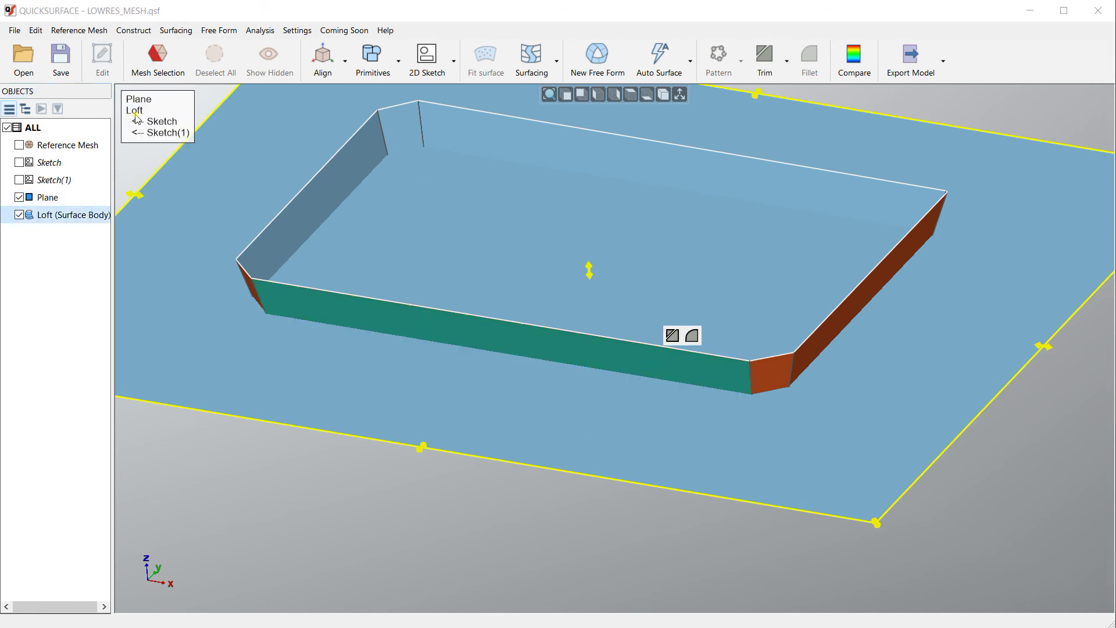
left_click(672, 335)
left_click(593, 352)
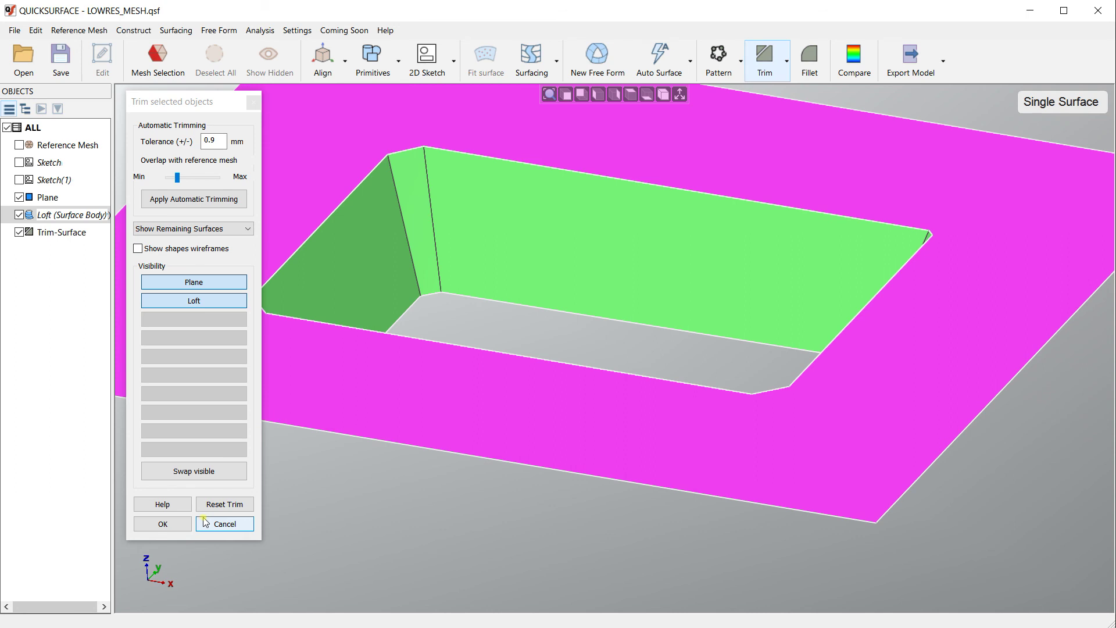
left_click(162, 524)
scroll(532, 449, "down", 3)
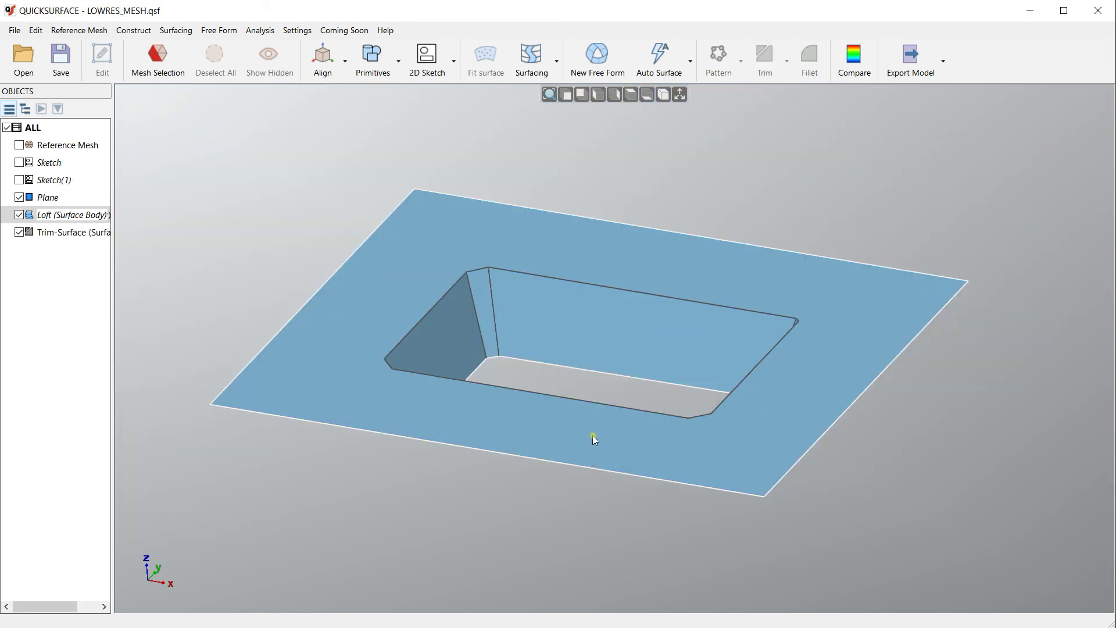
right_click_drag(591, 434, 653, 346)
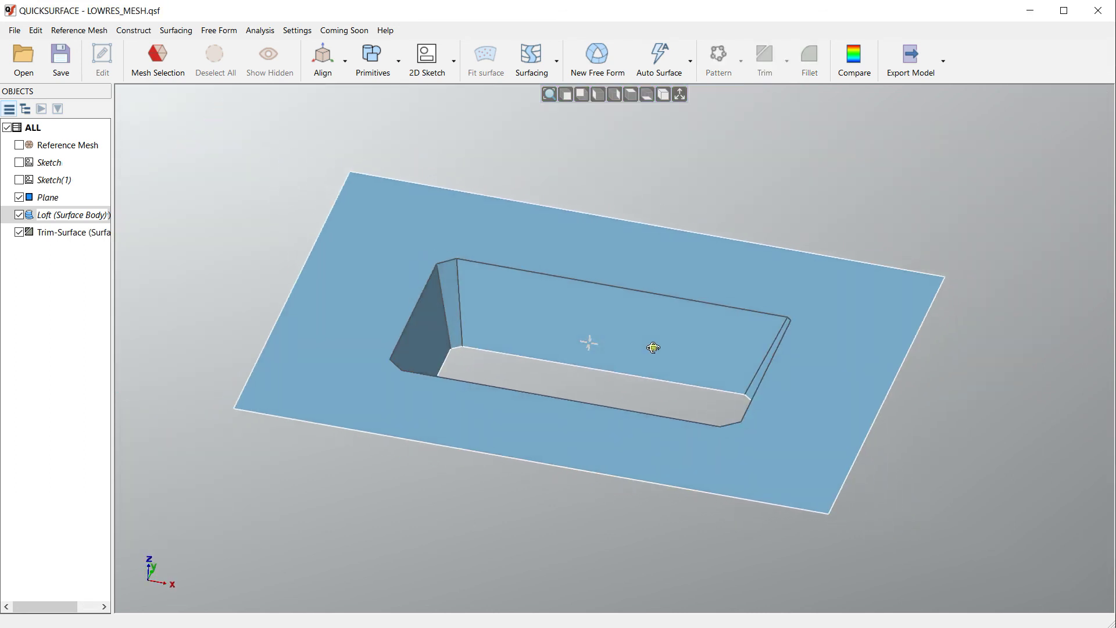
scroll(594, 335, "up", 2)
scroll(486, 361, "up", 3)
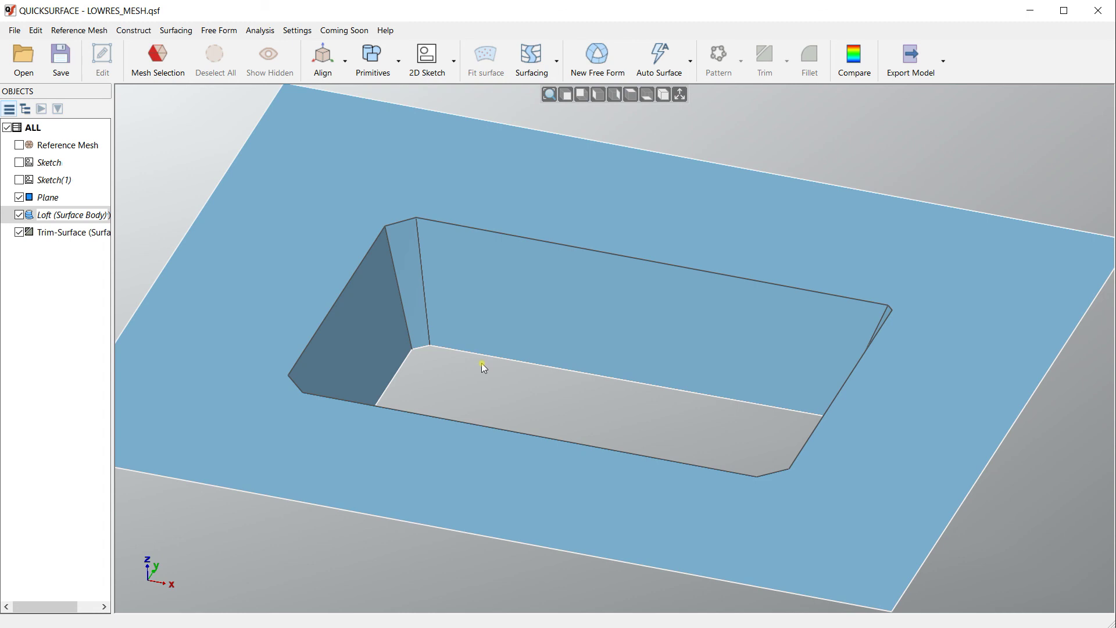